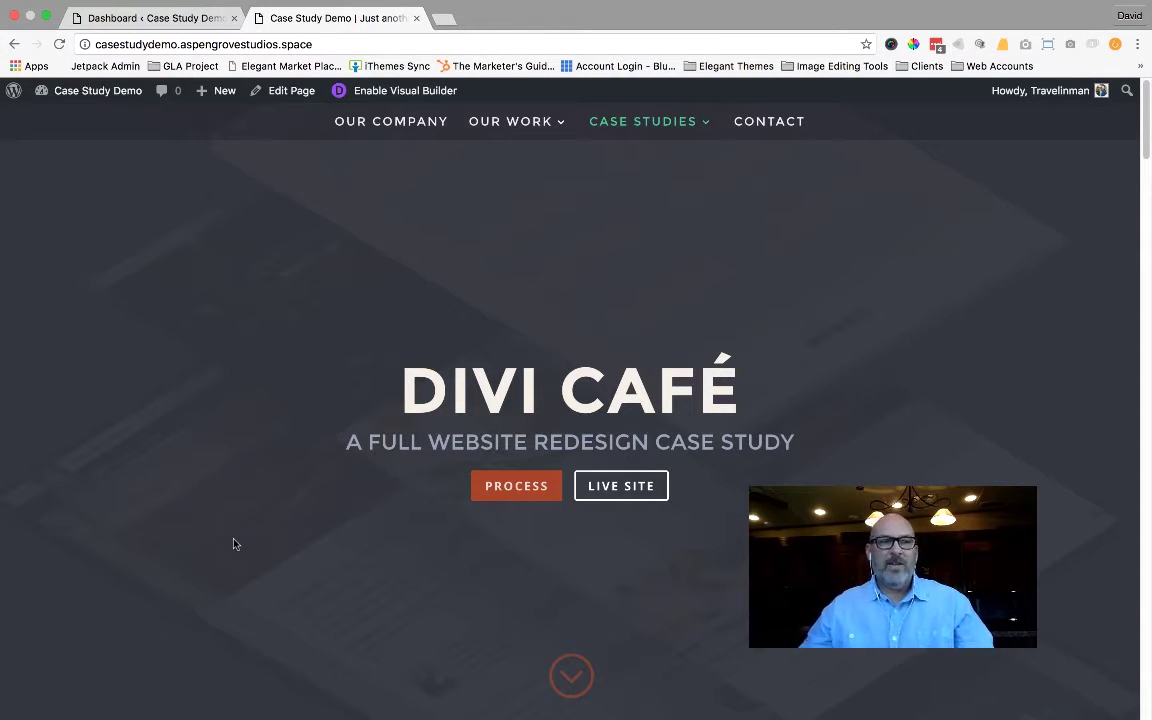
Examine the default footer credits and social icons at the end of the live Case Study Demo page.
mouse_move(653, 20)
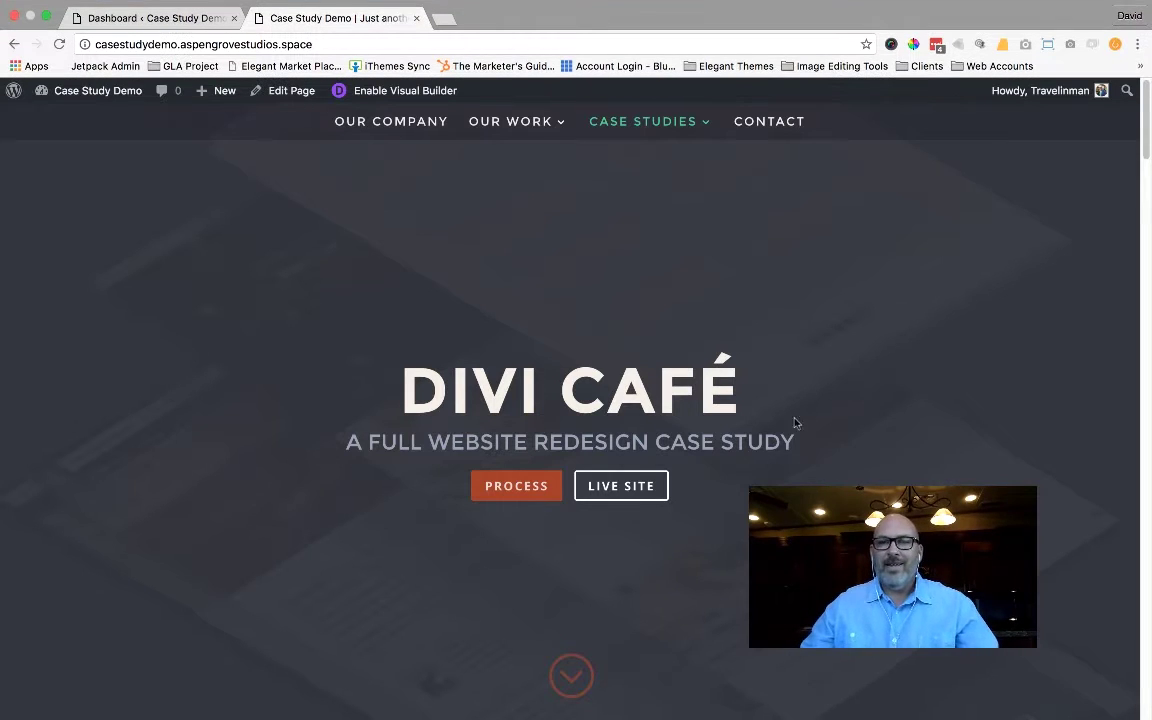
scroll(816, 400, down, 10)
scroll(819, 400, down, 2)
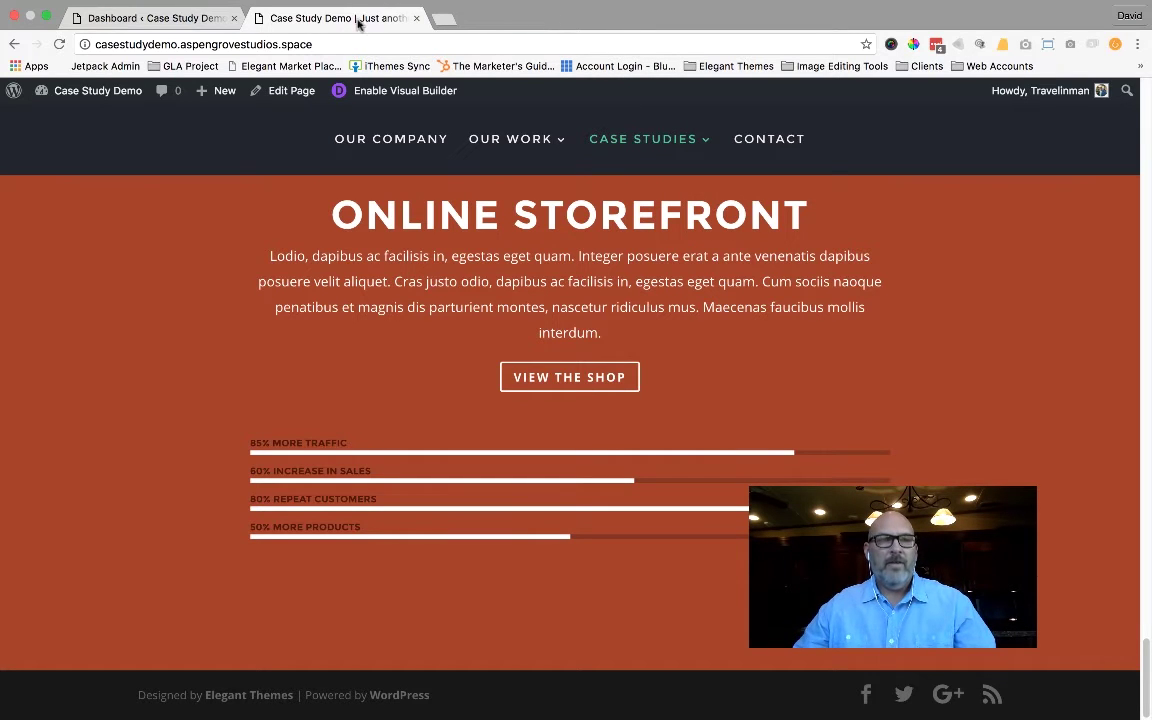
click(201, 22)
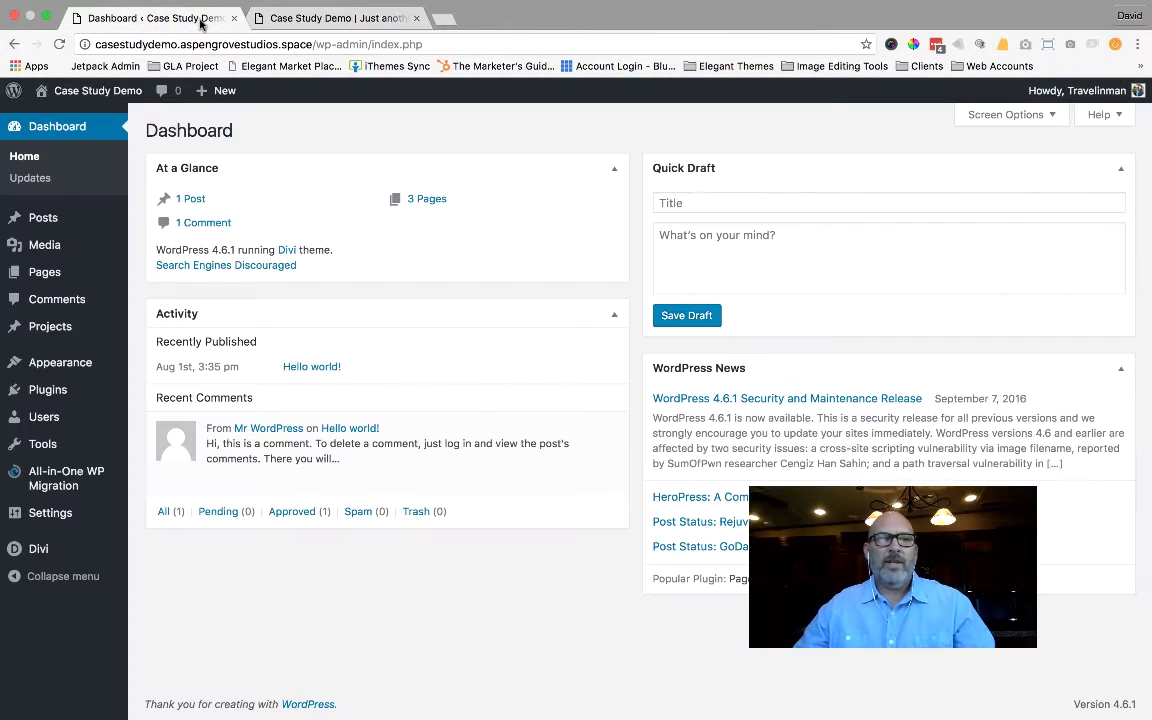
click(301, 22)
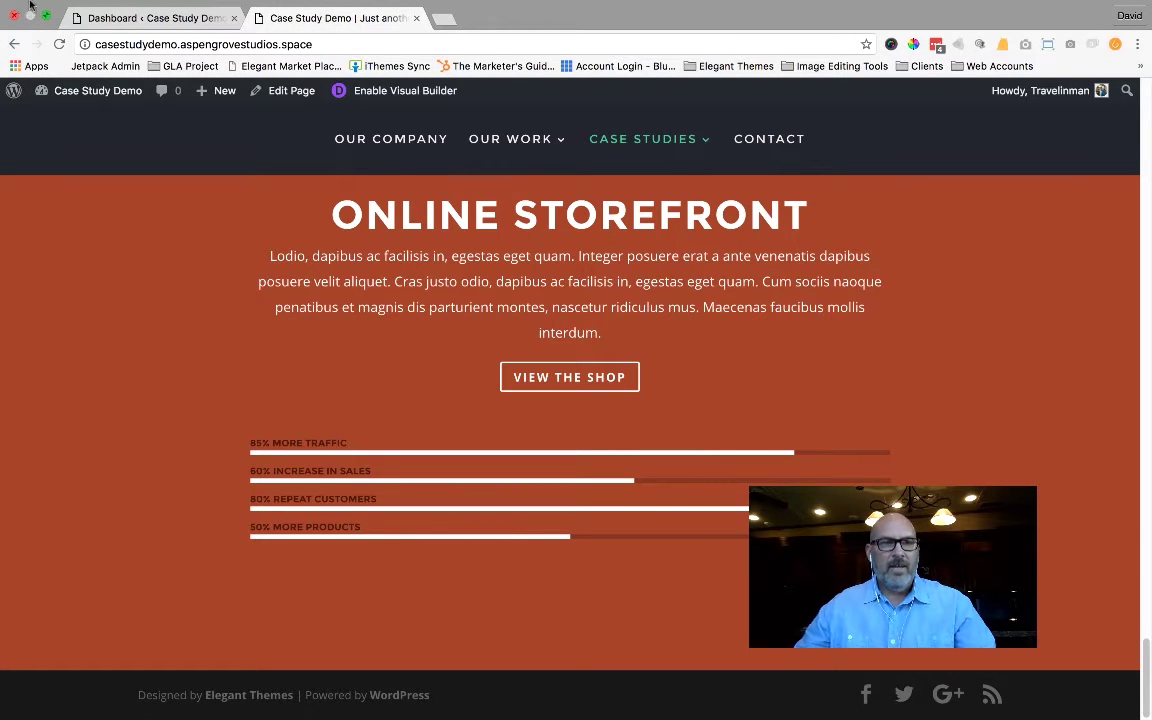
Open the footer's Bottom Bar settings in the Divi Theme Customizer and bring the footer into the preview.
click(100, 18)
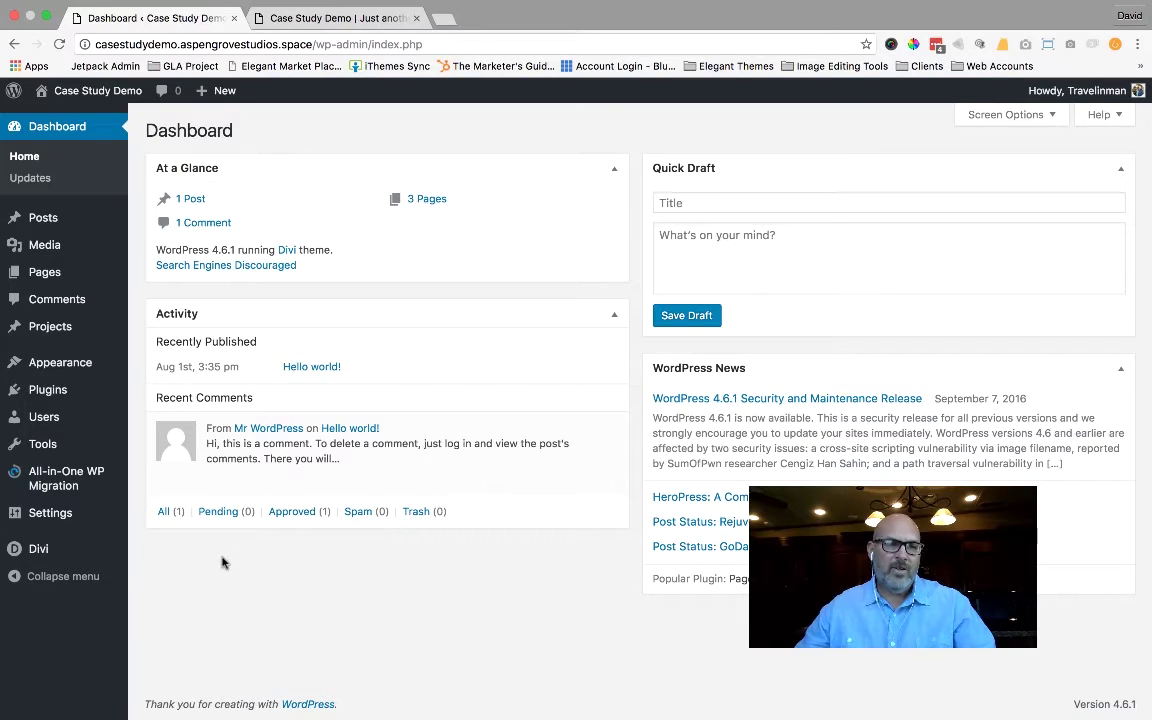
mouse_move(50, 552)
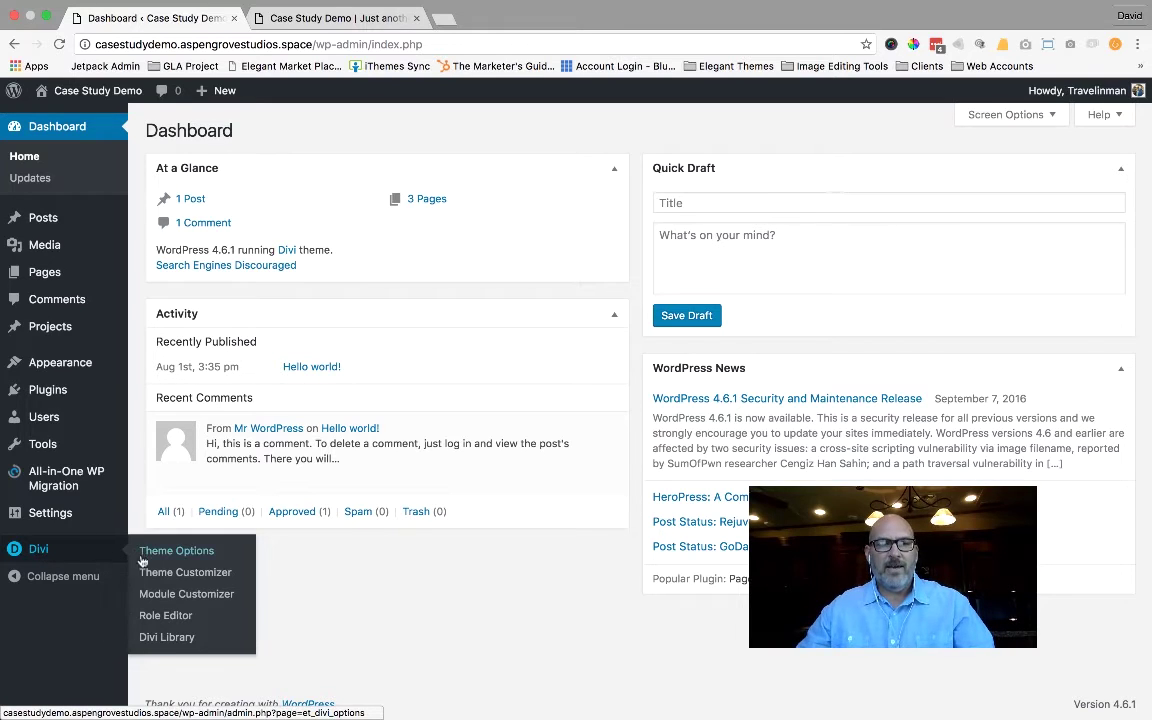
click(166, 576)
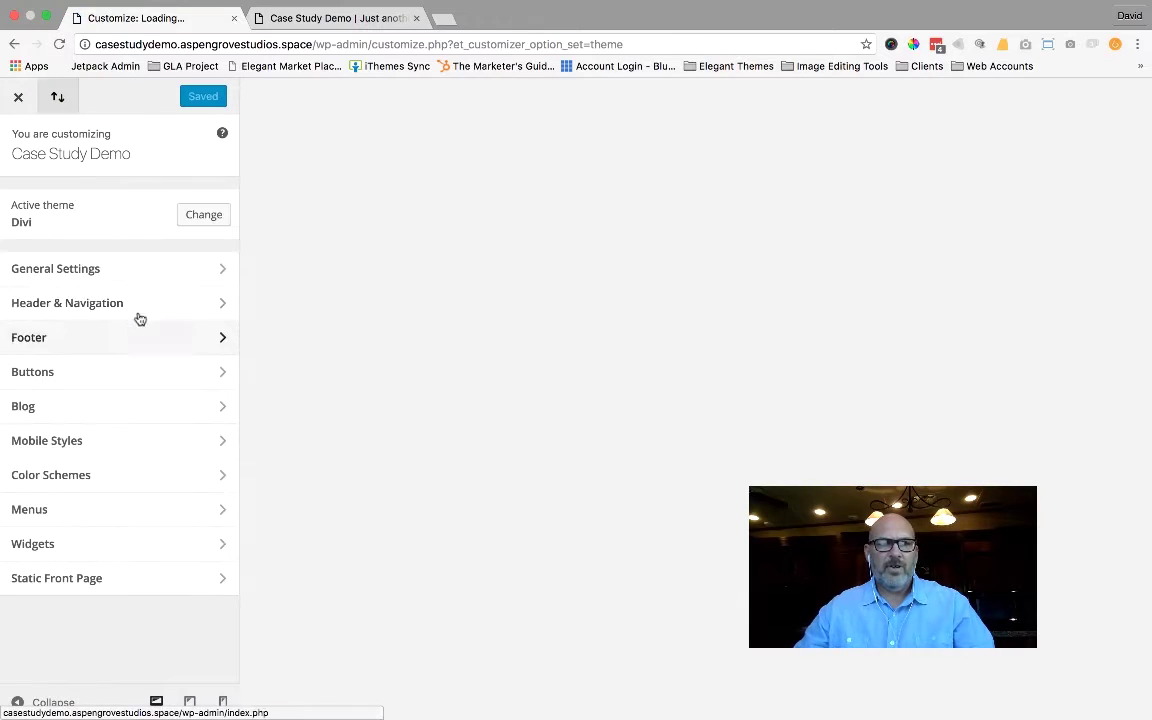
click(69, 339)
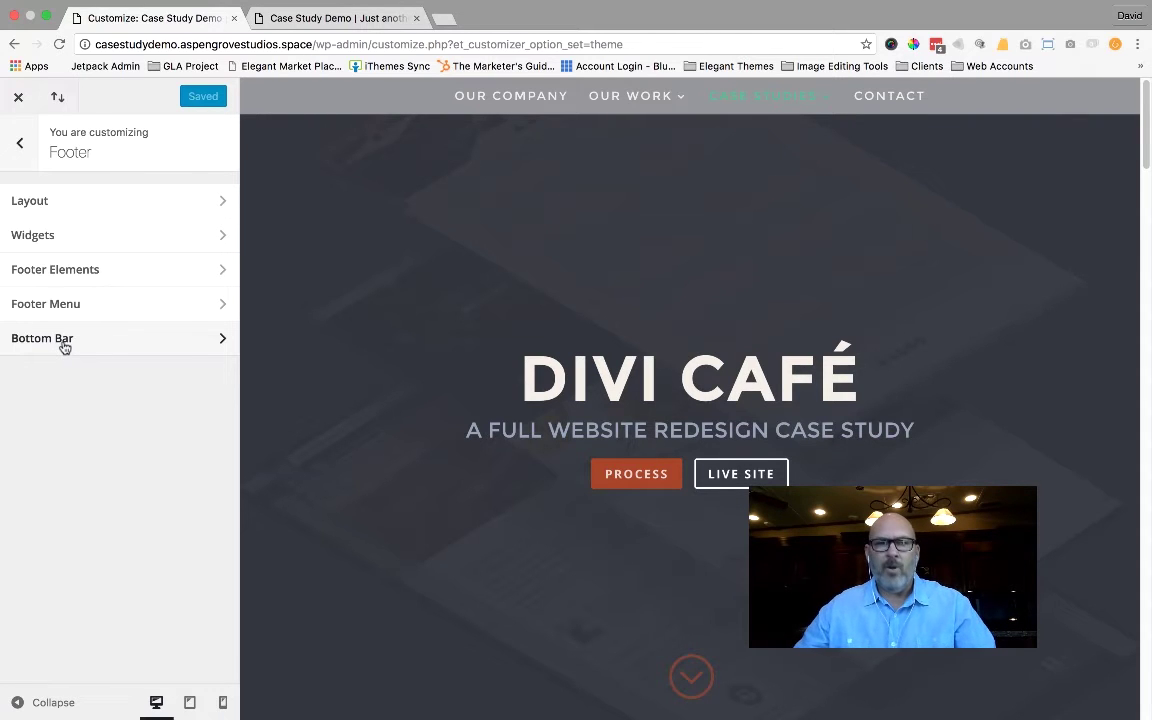
click(64, 343)
scroll(390, 433, down, 15)
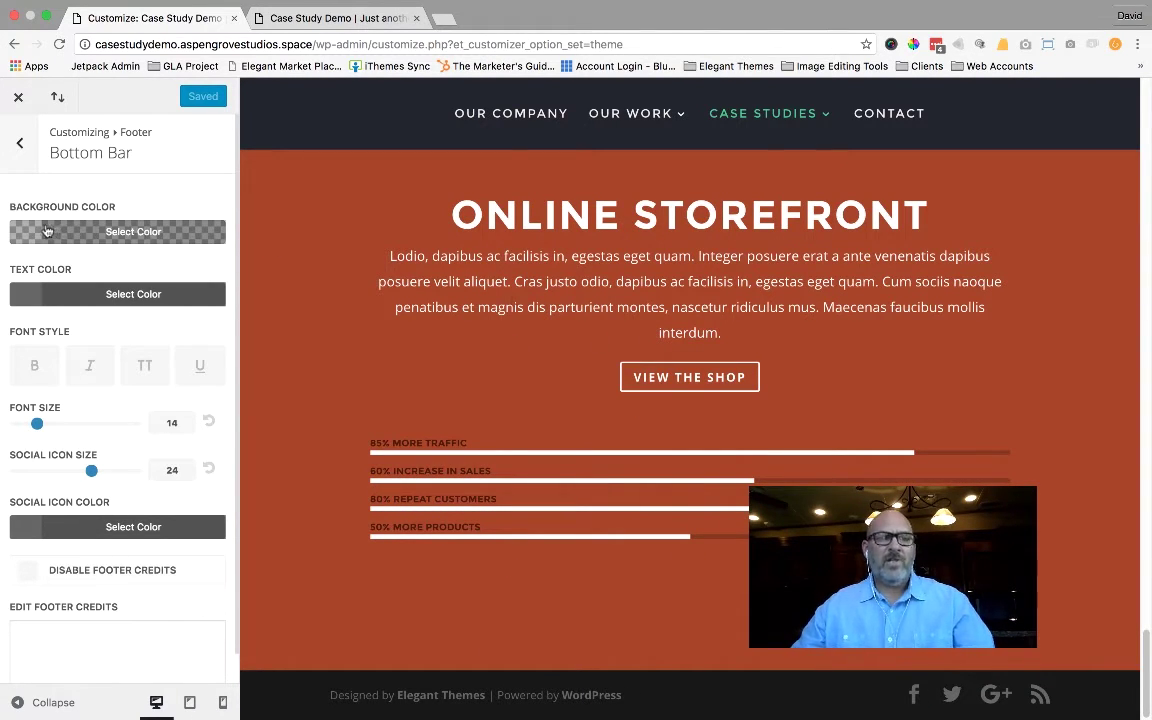
Replace the default footer credits with "My Company Copyright 2016".
scroll(46, 231, down, 1)
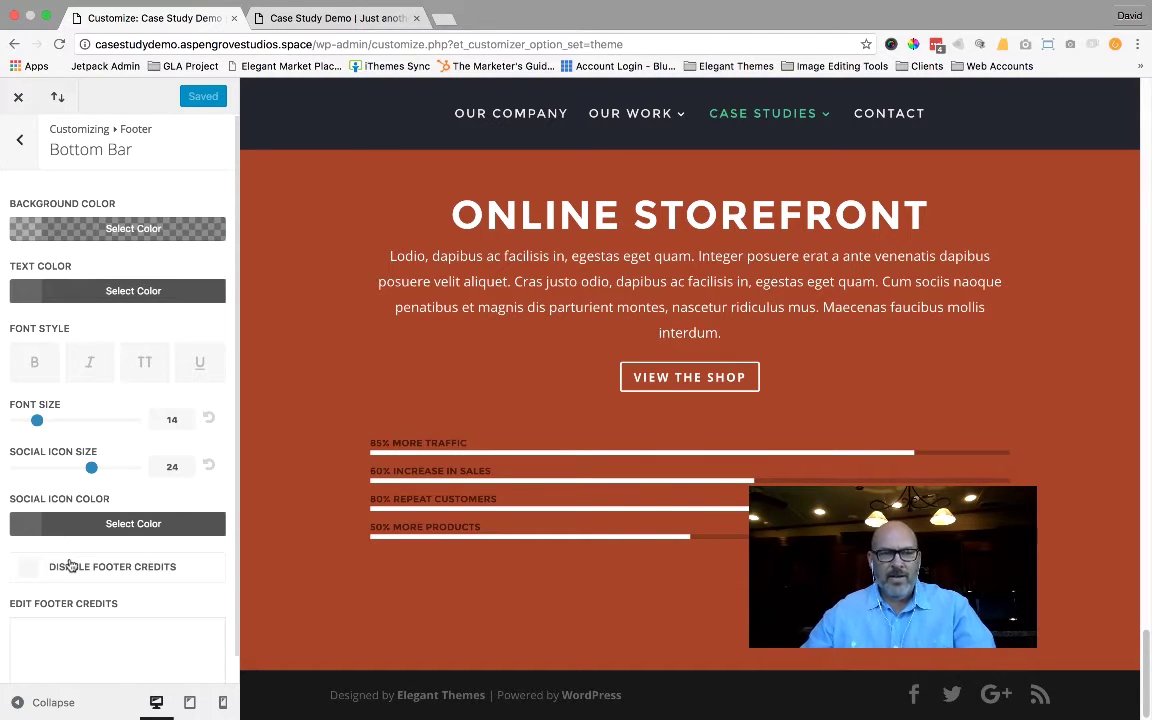
click(63, 623)
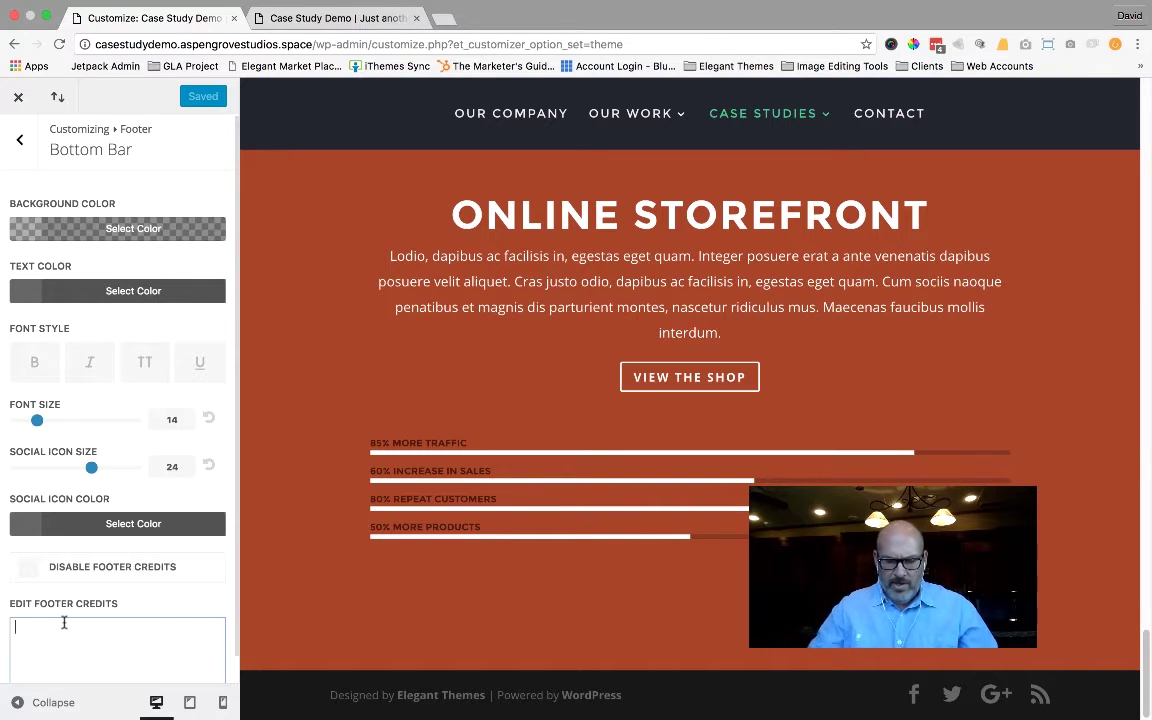
text(My Company)
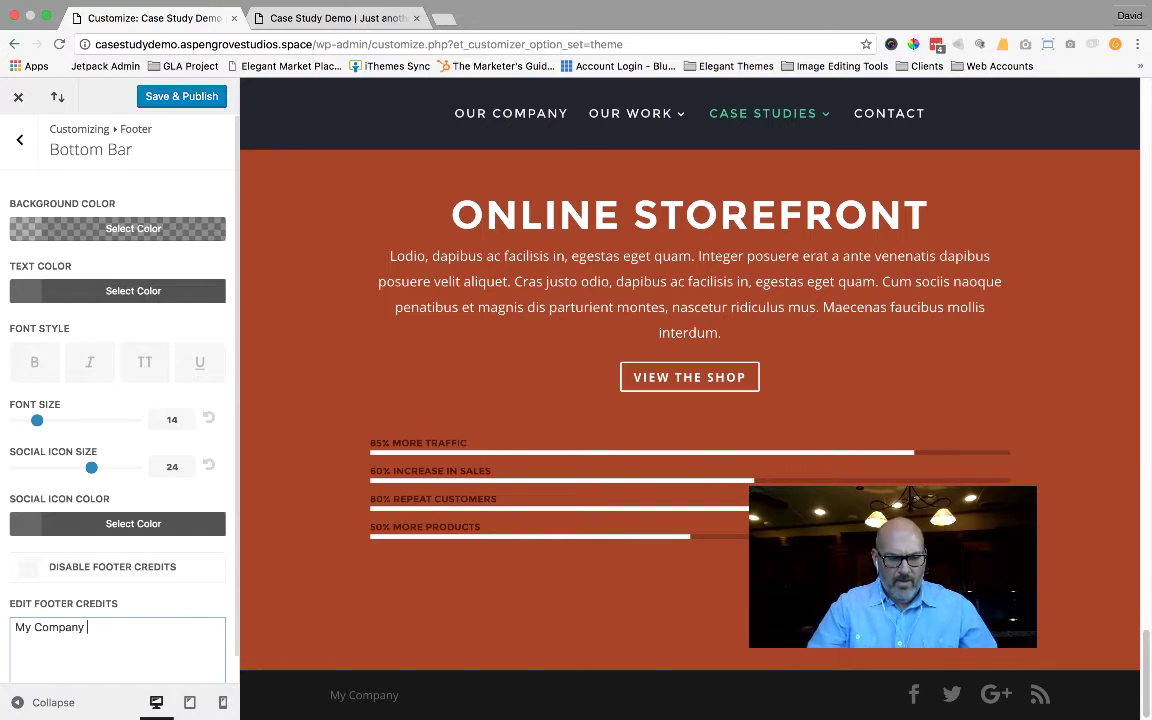
text( Copy)
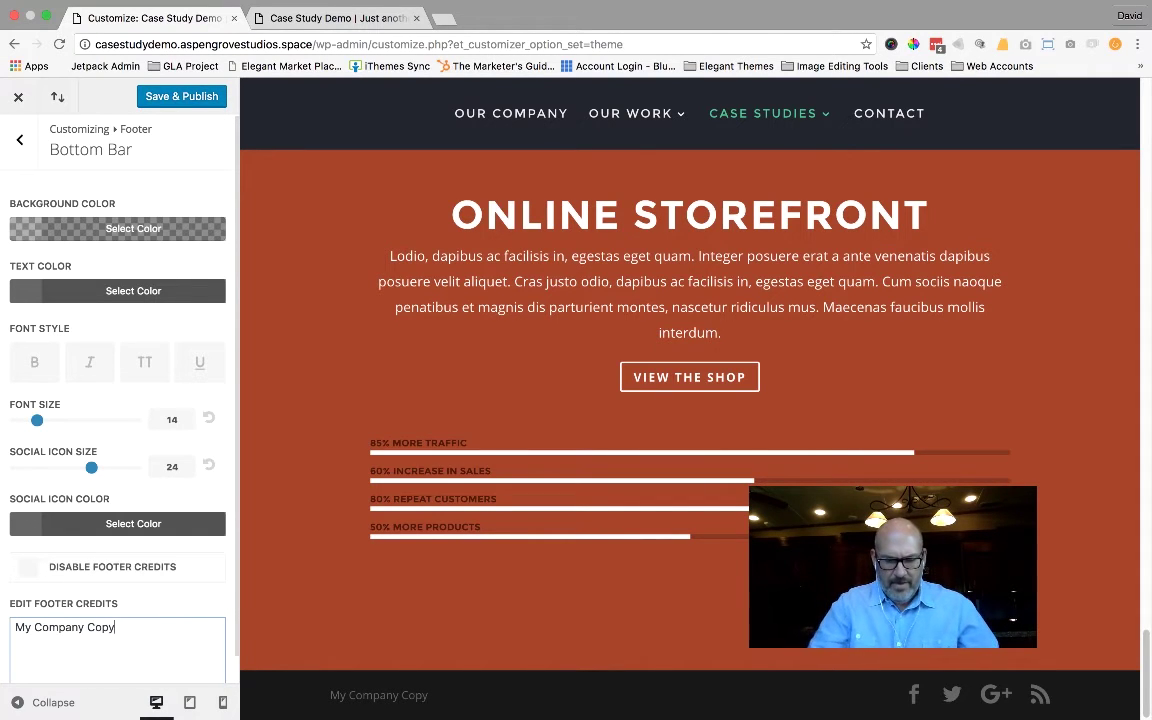
text(right 2016)
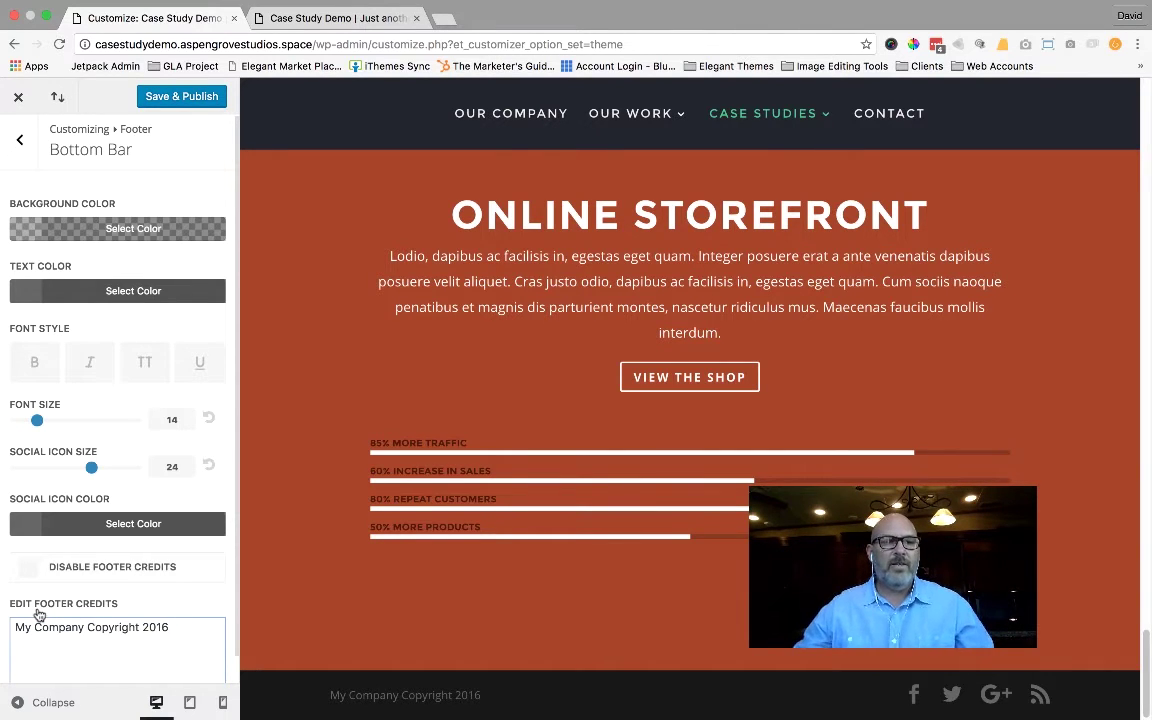
scroll(38, 614, down, 1)
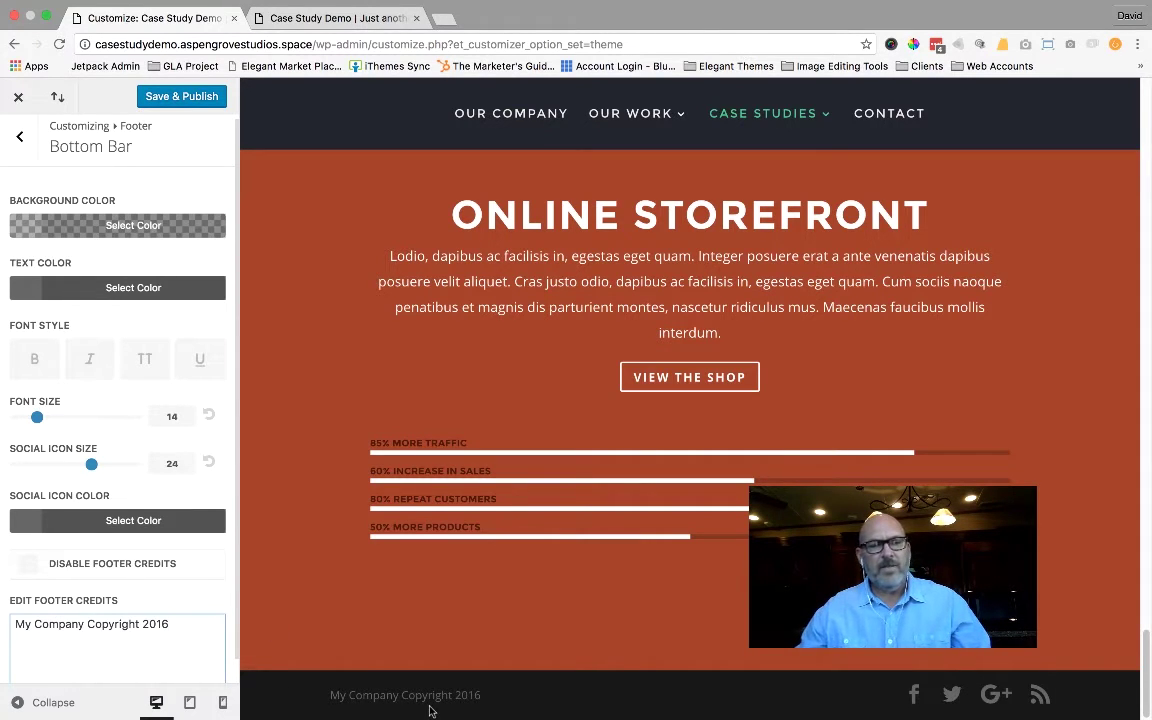
click(160, 623)
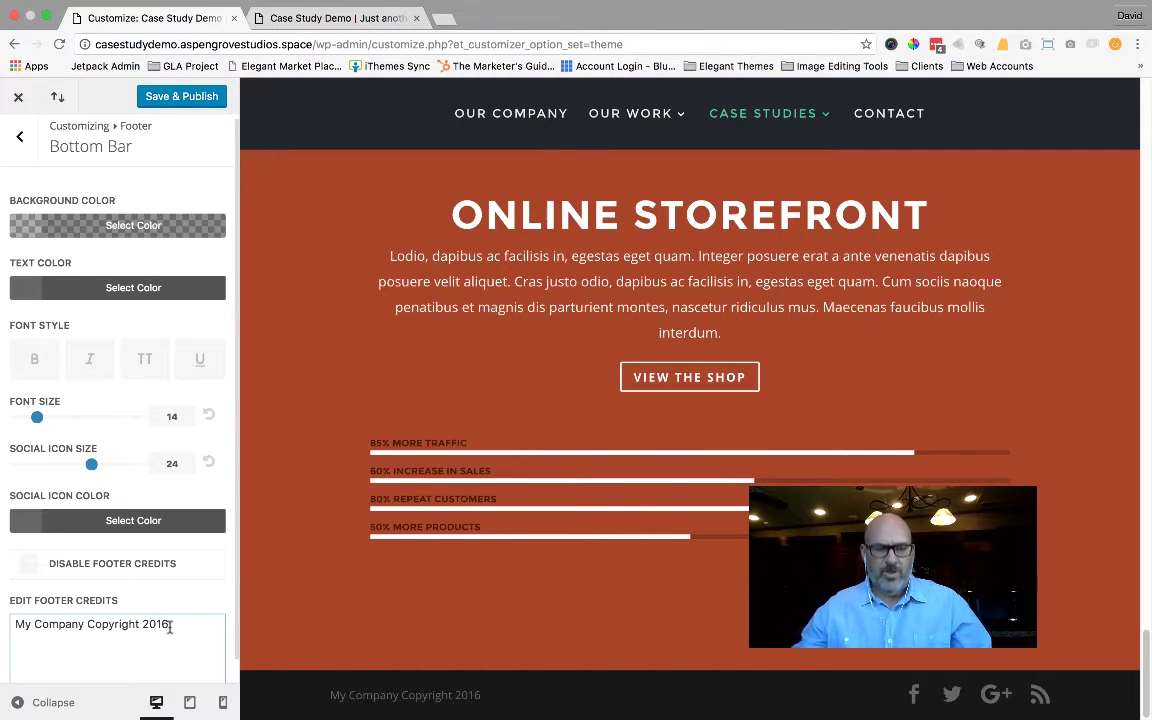
text(kjdsnfgjnkdfgk)
key(BackSpace)
key(BackSpace)
key(BackSpace)
key(BackSpace)
key(BackSpace)
key(BackSpace)
key(BackSpace)
key(BackSpace)
key(BackSpace)
key(BackSpace)
key(BackSpace)
key(BackSpace)
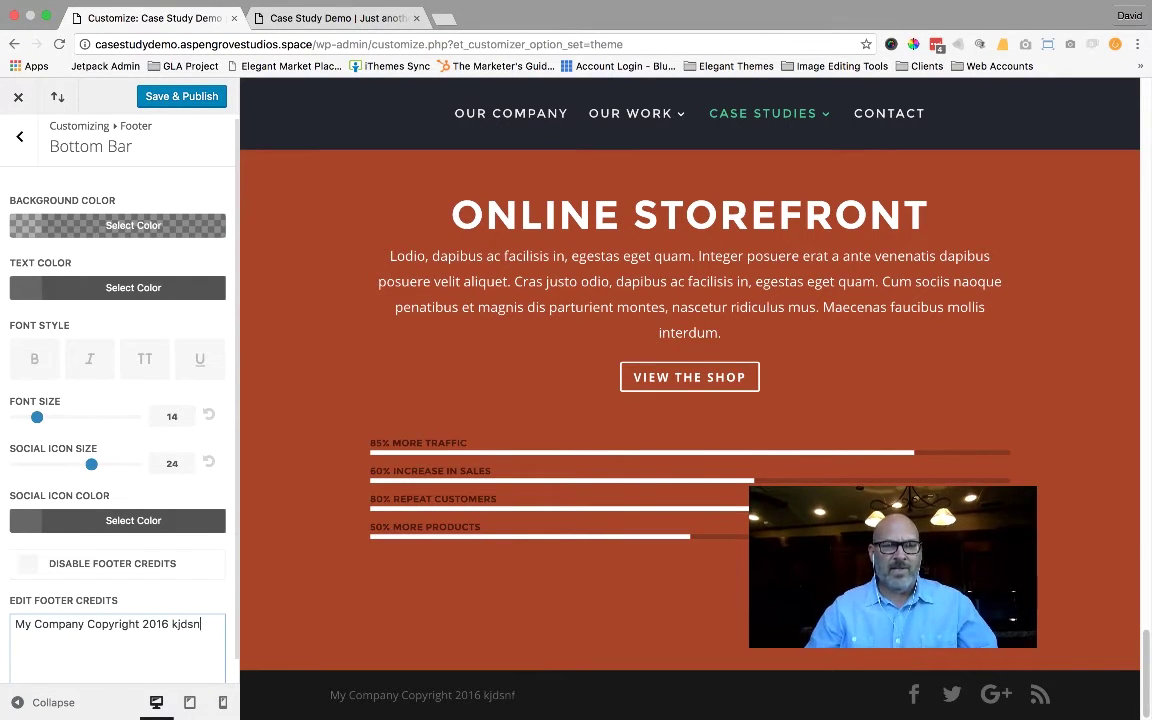
key(BackSpace)
key(BackSpace)
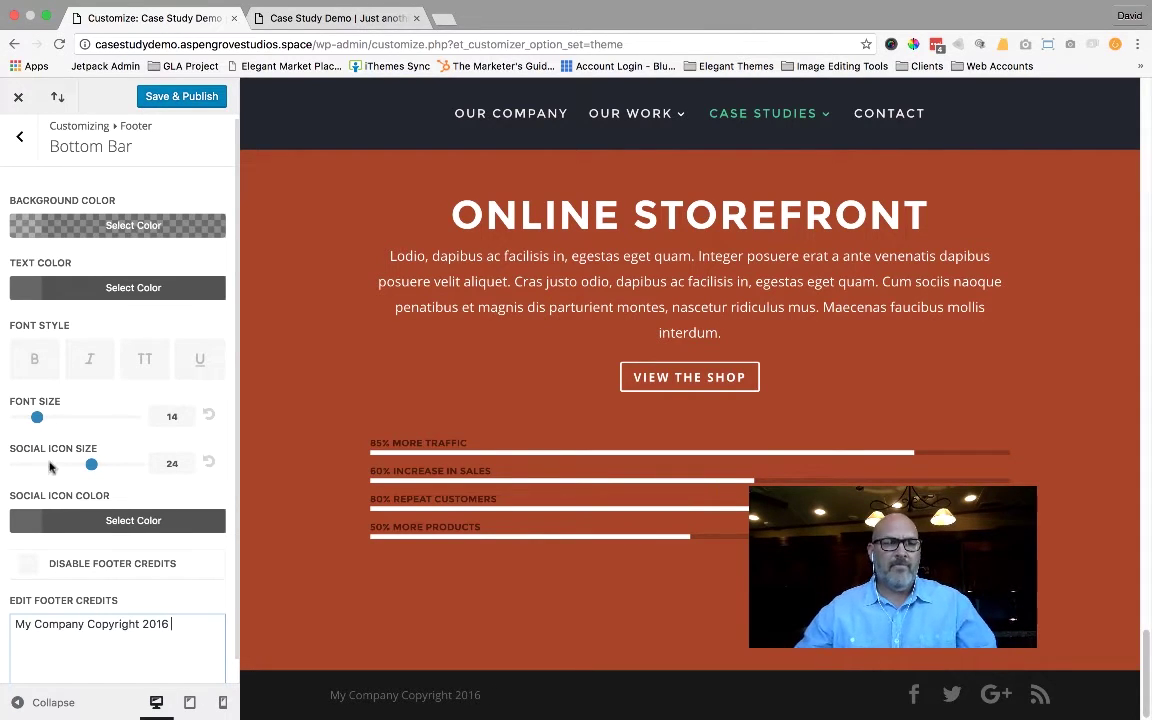
click(28, 563)
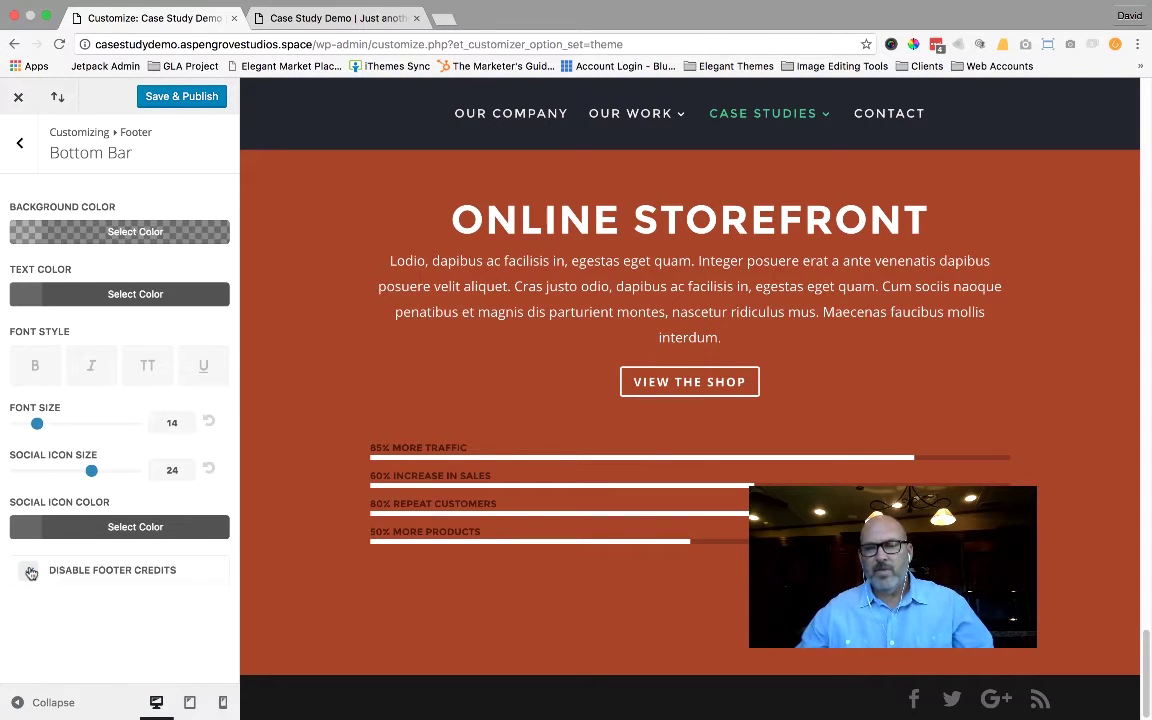
click(31, 572)
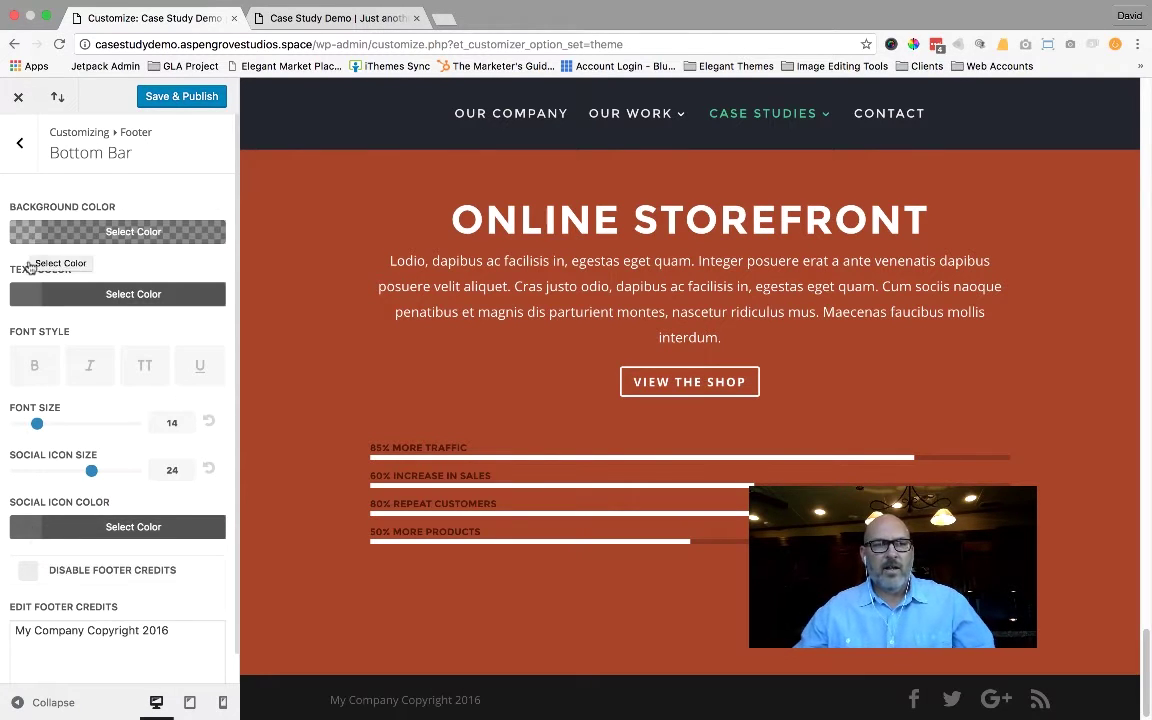
Set both the bottom bar's text color and its social icon color to white (#ffffff).
click(23, 293)
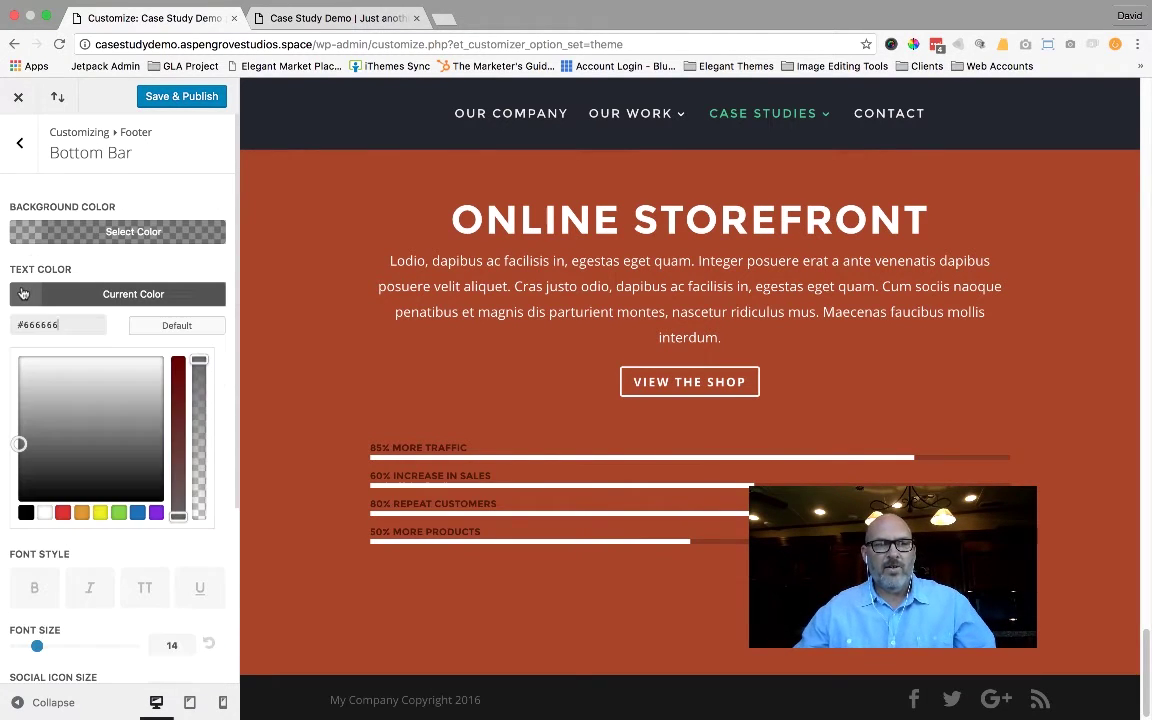
click(43, 513)
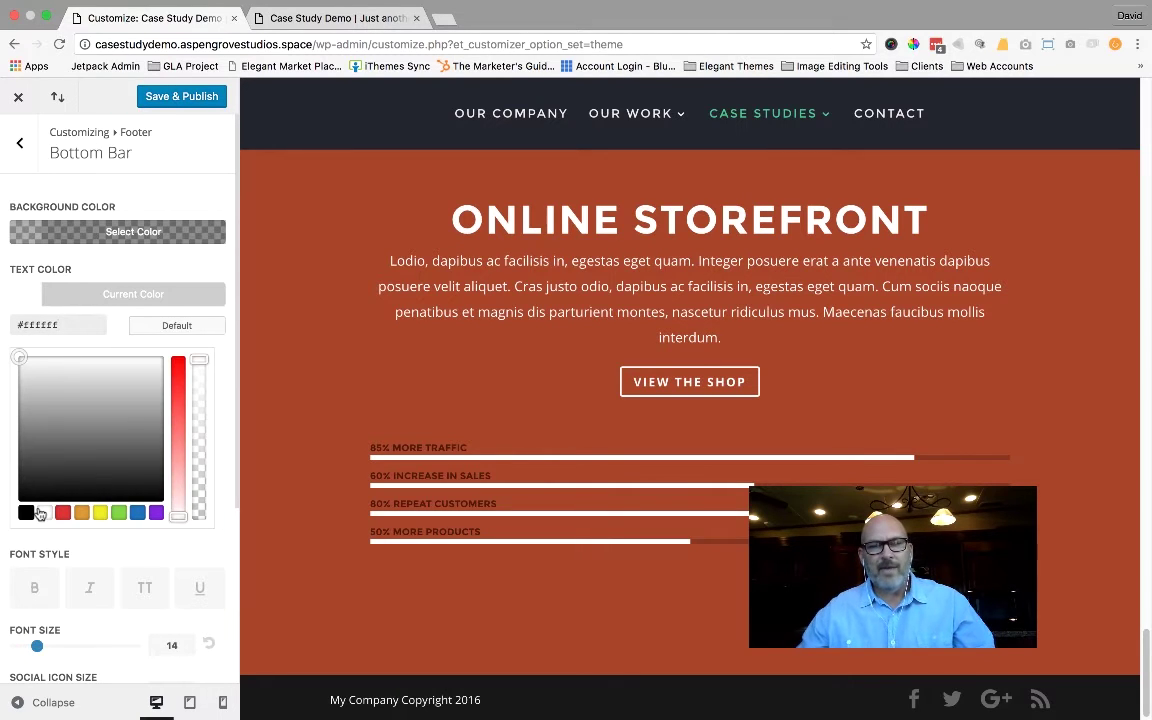
scroll(100, 560, down, 5)
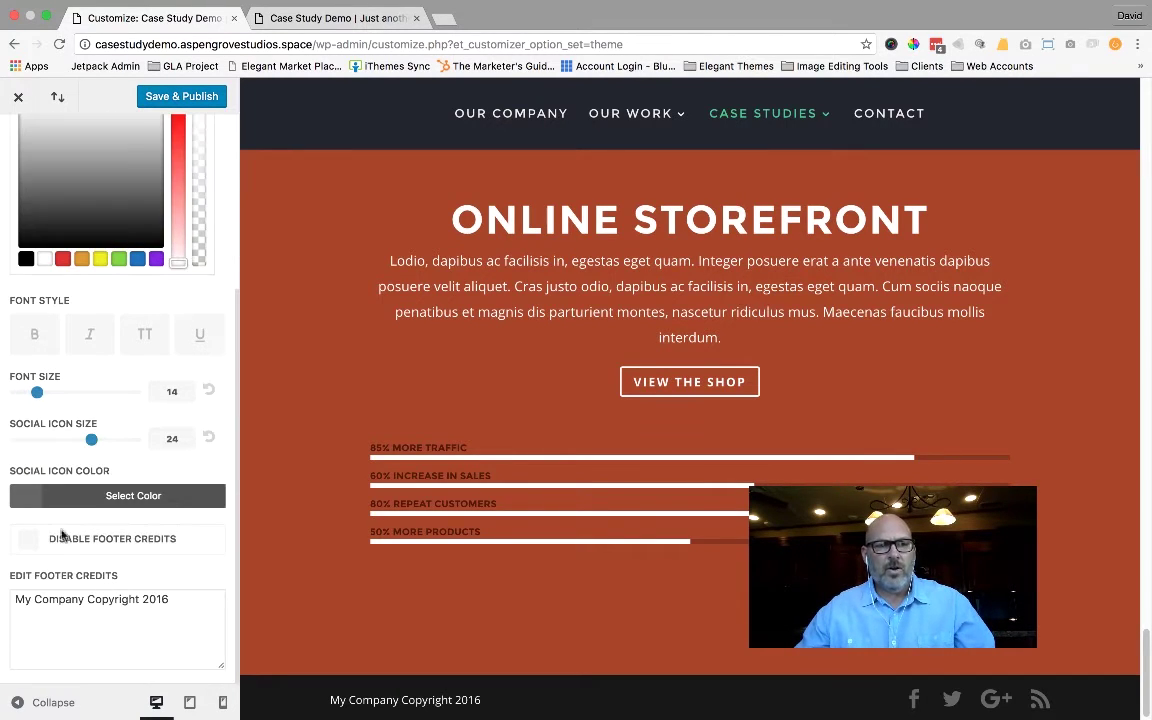
click(24, 498)
click(45, 492)
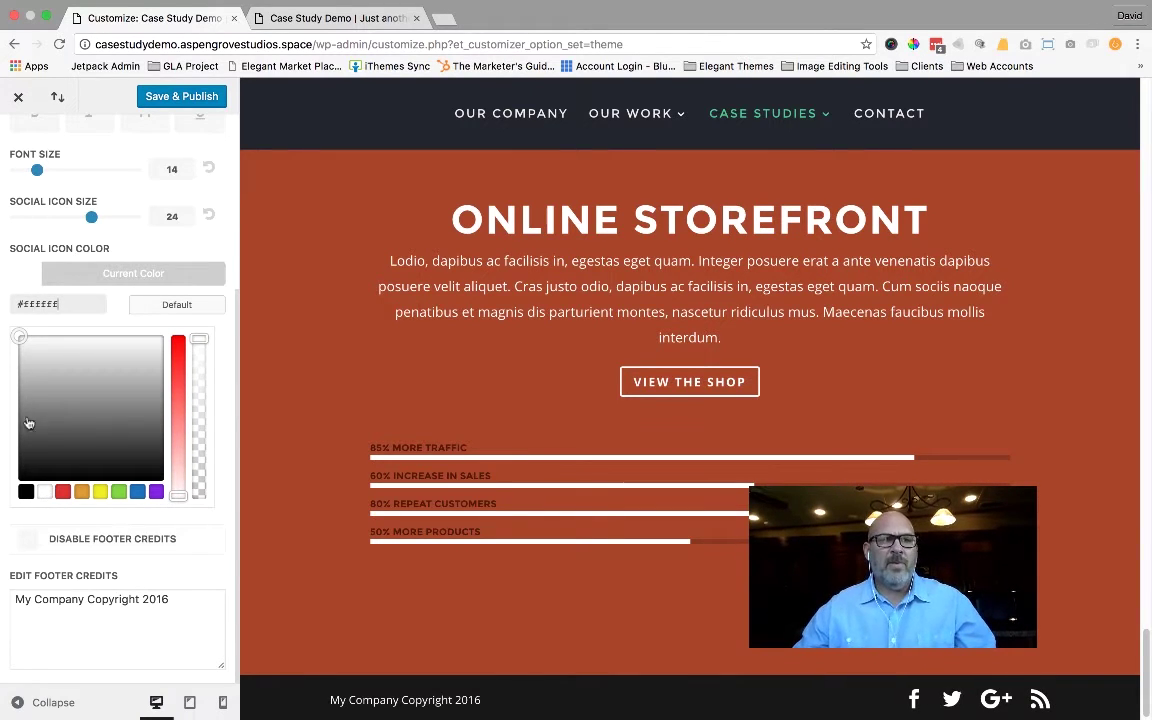
Set the social icon size to 17 and make the footer text size 19, bold, italic, underlined and all caps.
drag(91, 217, 52, 198)
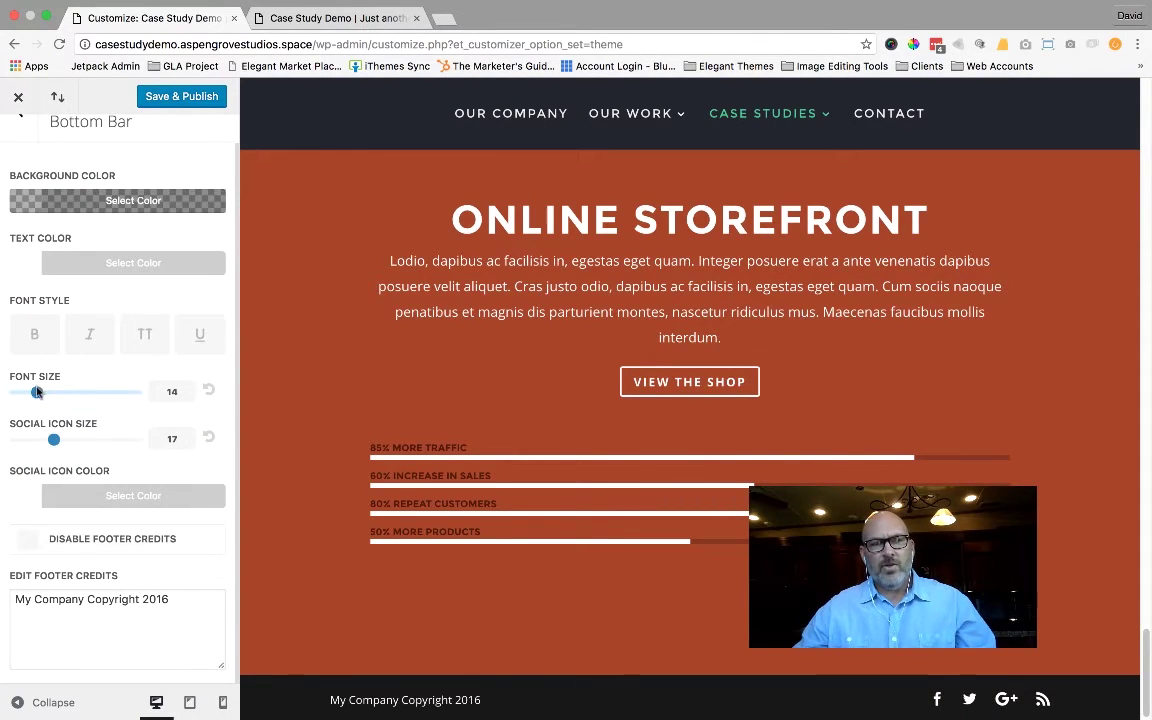
drag(37, 392, 64, 393)
click(35, 333)
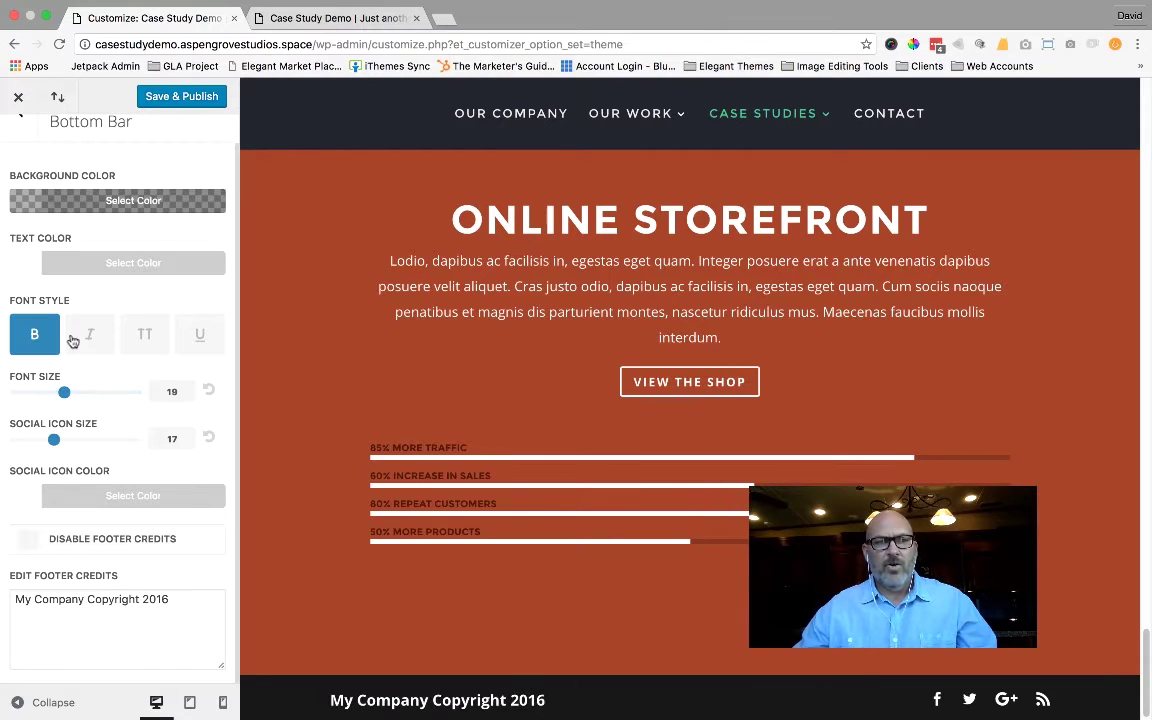
click(84, 337)
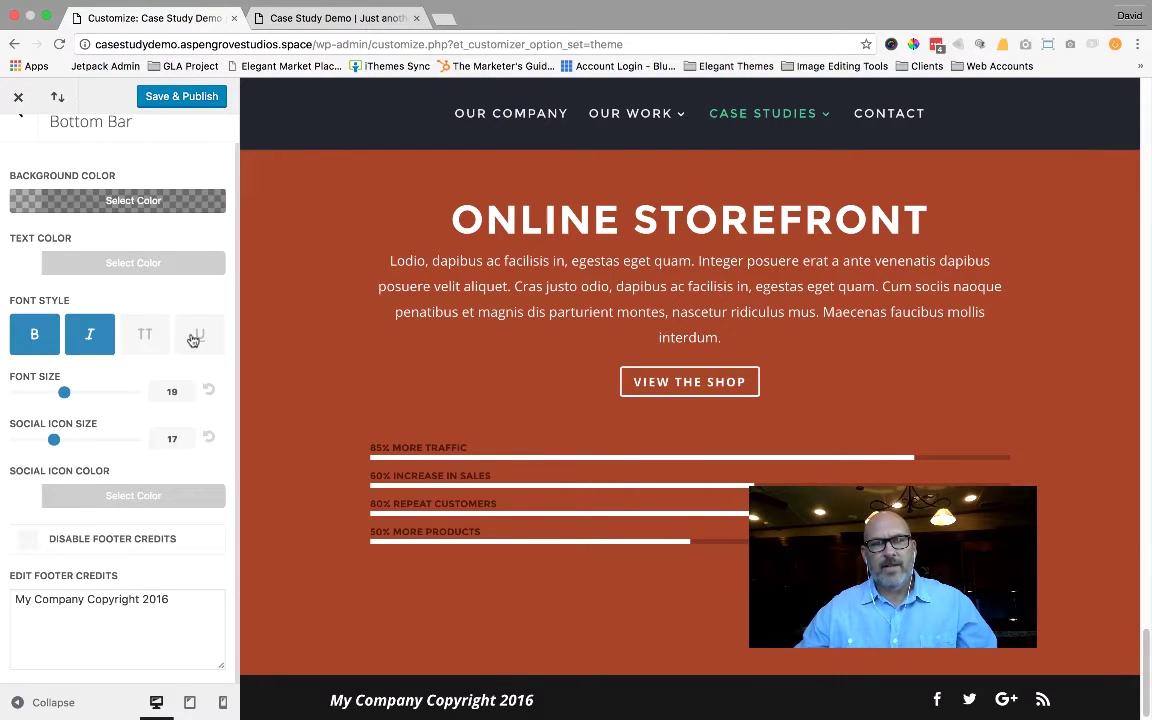
click(190, 336)
click(155, 340)
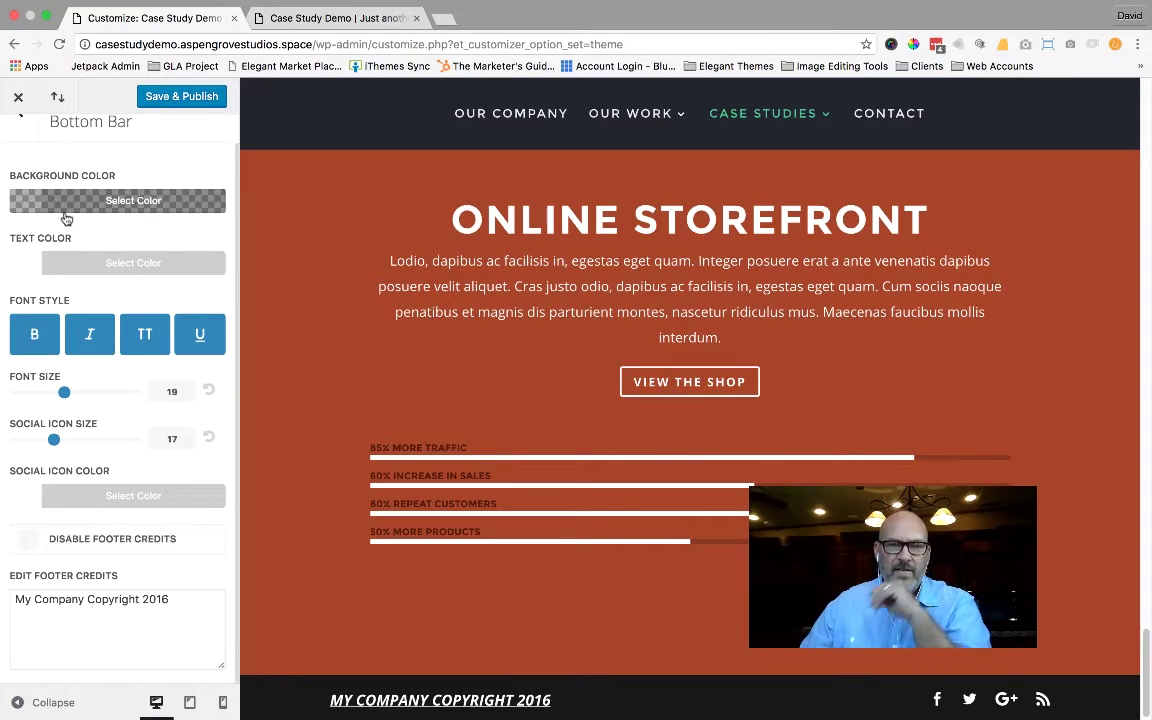
Set the bottom bar's background to fully opaque red #dd0000.
click(32, 204)
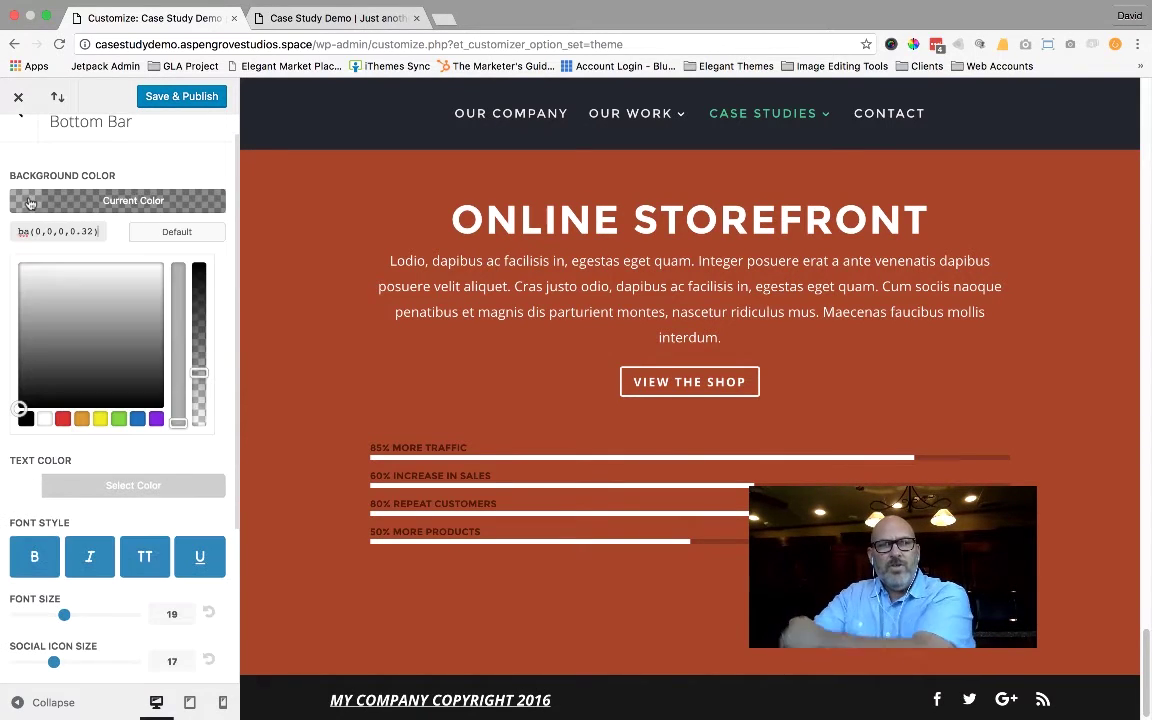
click(63, 419)
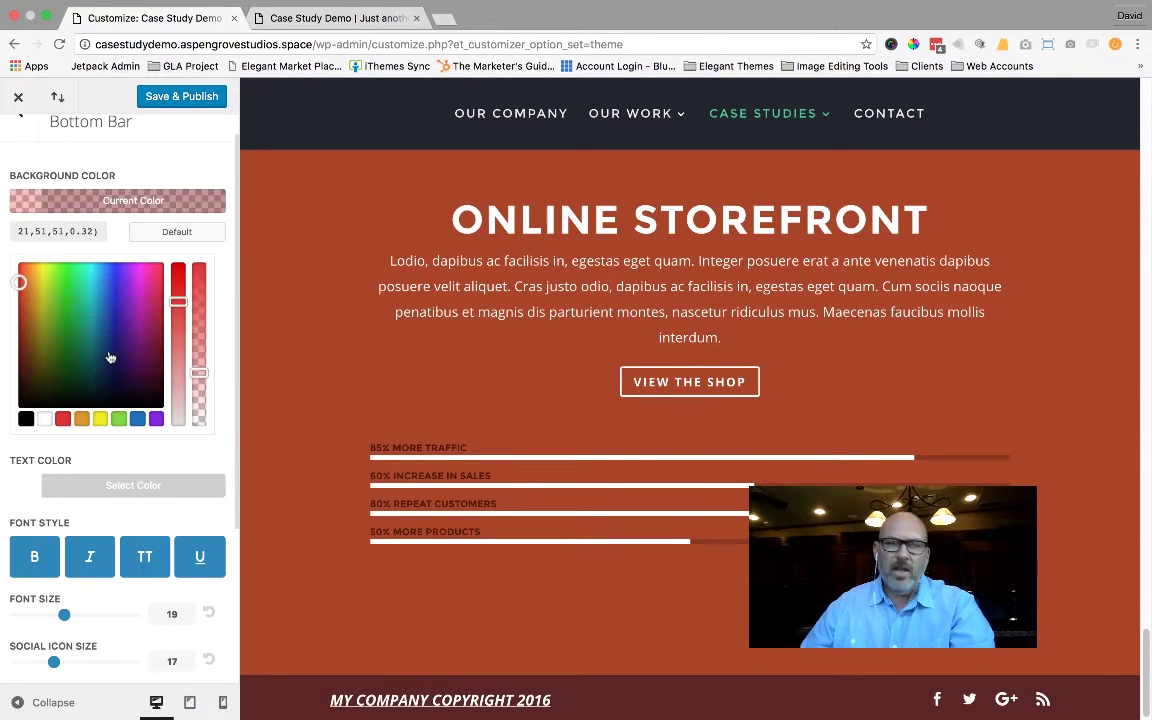
drag(199, 372, 199, 268)
click(181, 267)
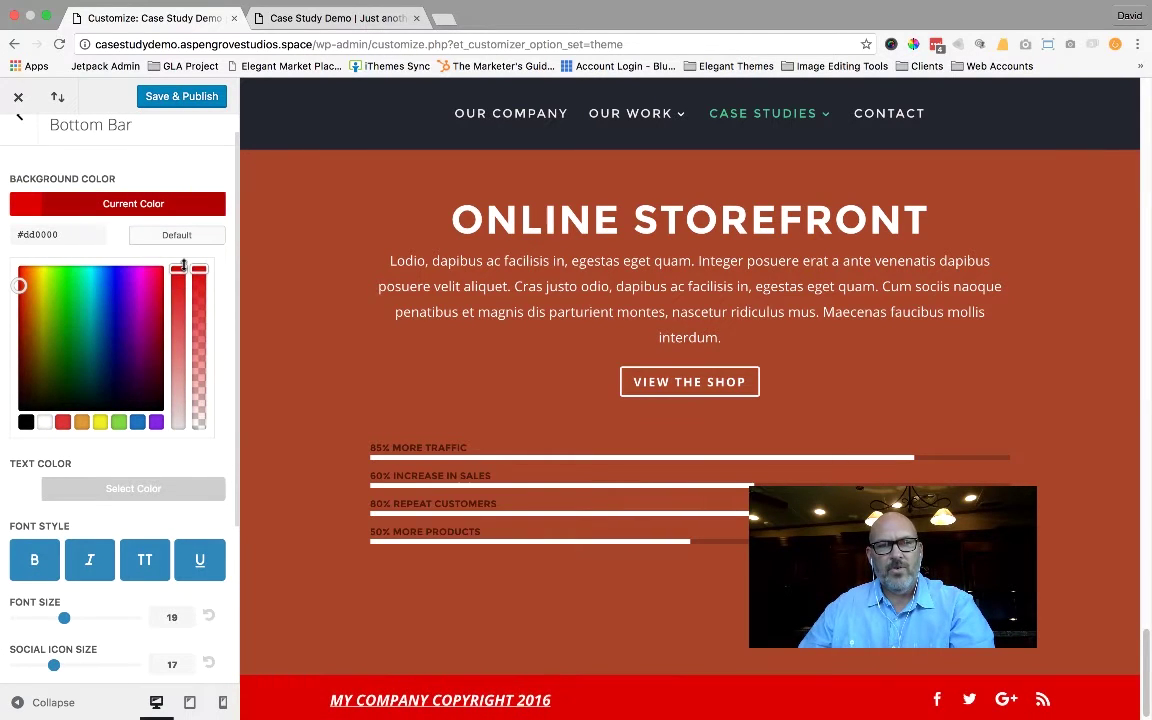
Save and publish the footer changes, and reload the live Case Study Demo page to check the new footer.
click(177, 97)
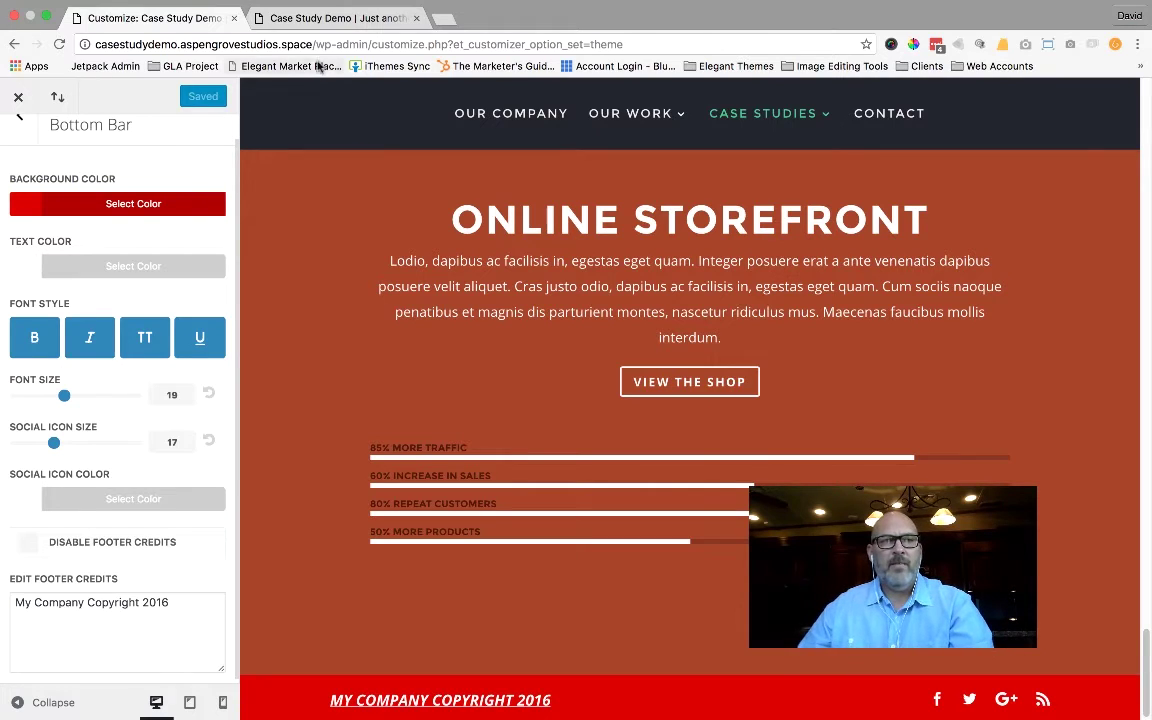
click(306, 22)
click(59, 44)
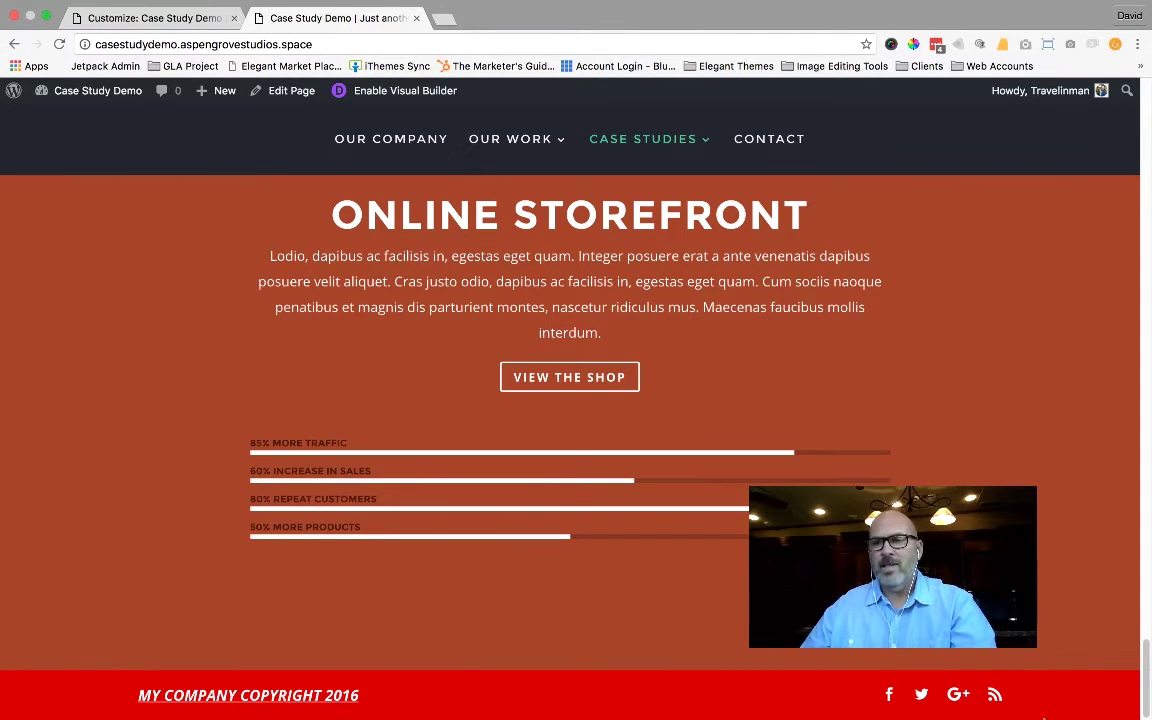
mouse_move(228, 715)
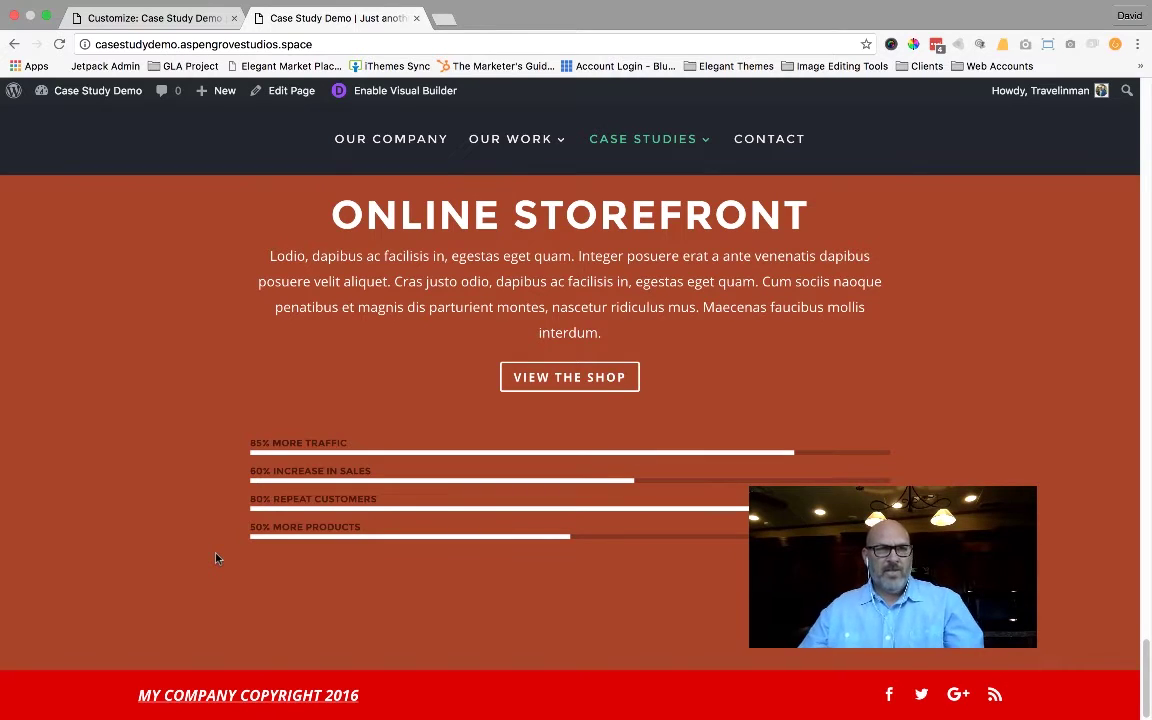
mouse_move(161, 4)
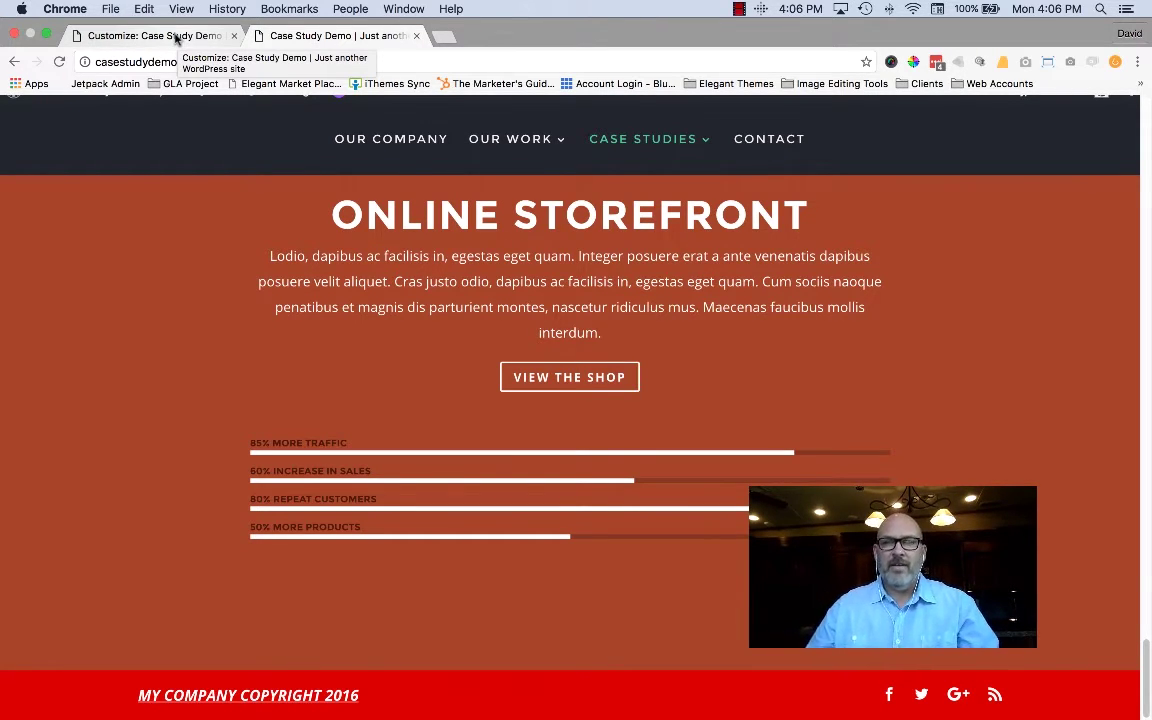
Return to the theme customizer and reset the bottom bar's background color and social icon color to their defaults.
click(175, 37)
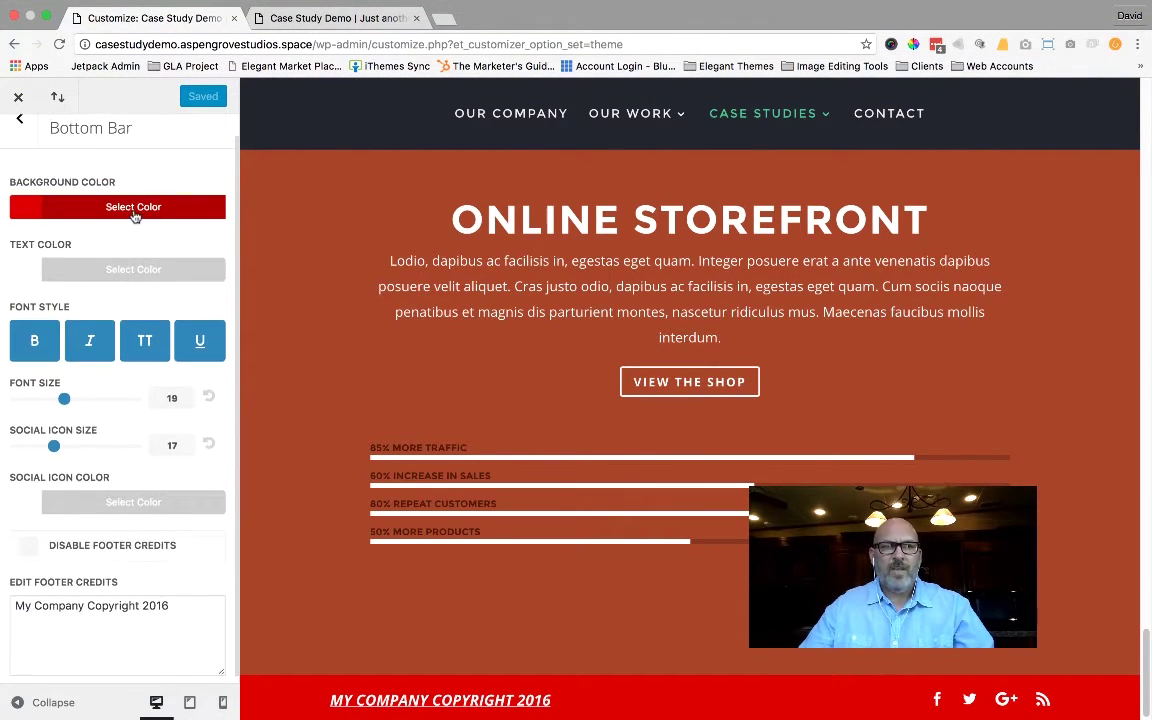
click(135, 208)
click(205, 238)
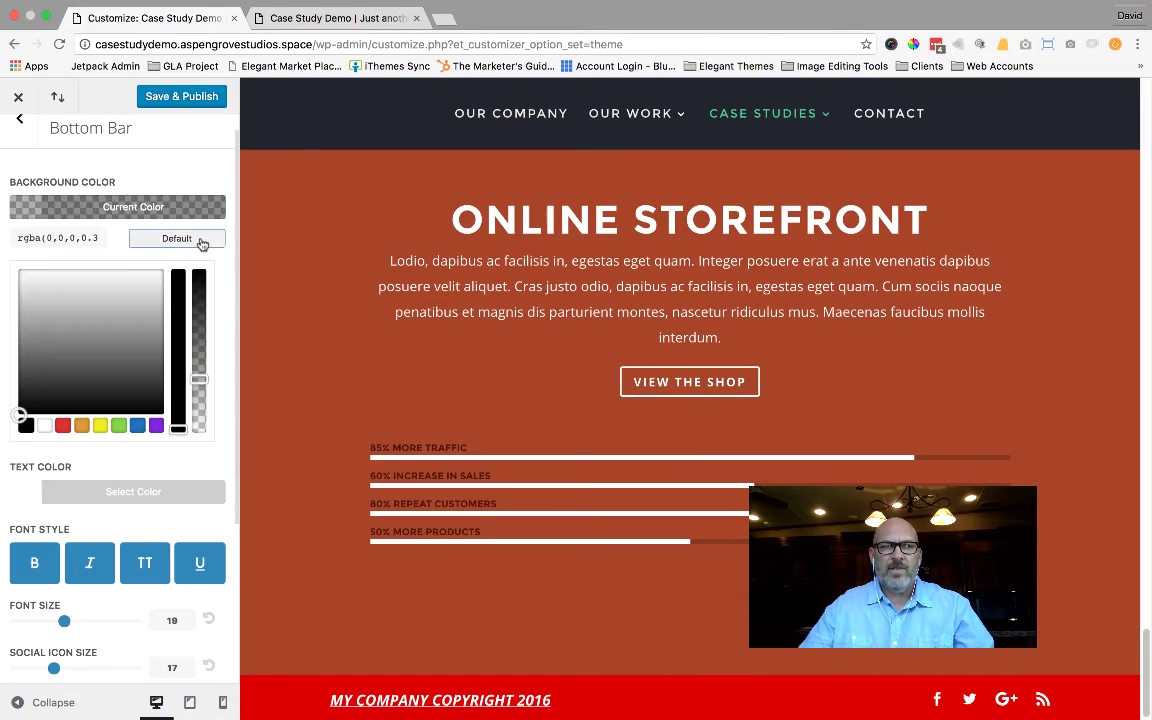
click(112, 470)
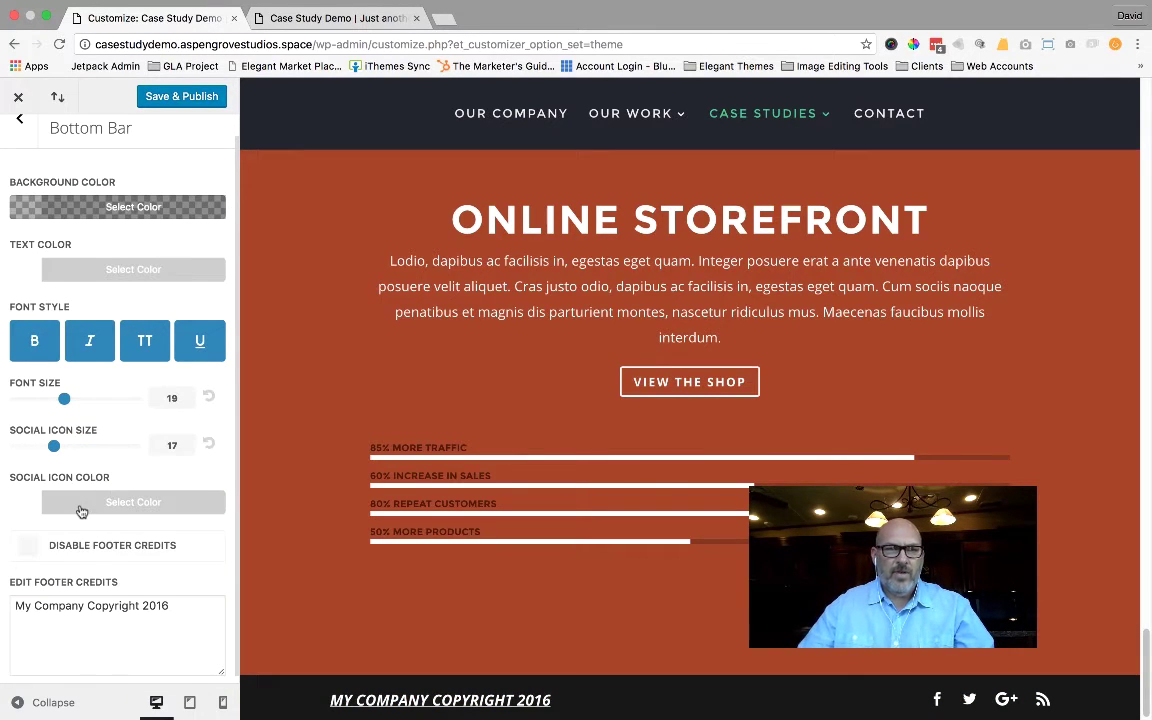
click(100, 502)
click(165, 540)
Turn off bold, italic, all caps and underline for the footer text, and reset the font and social icon sizes to their defaults.
click(34, 341)
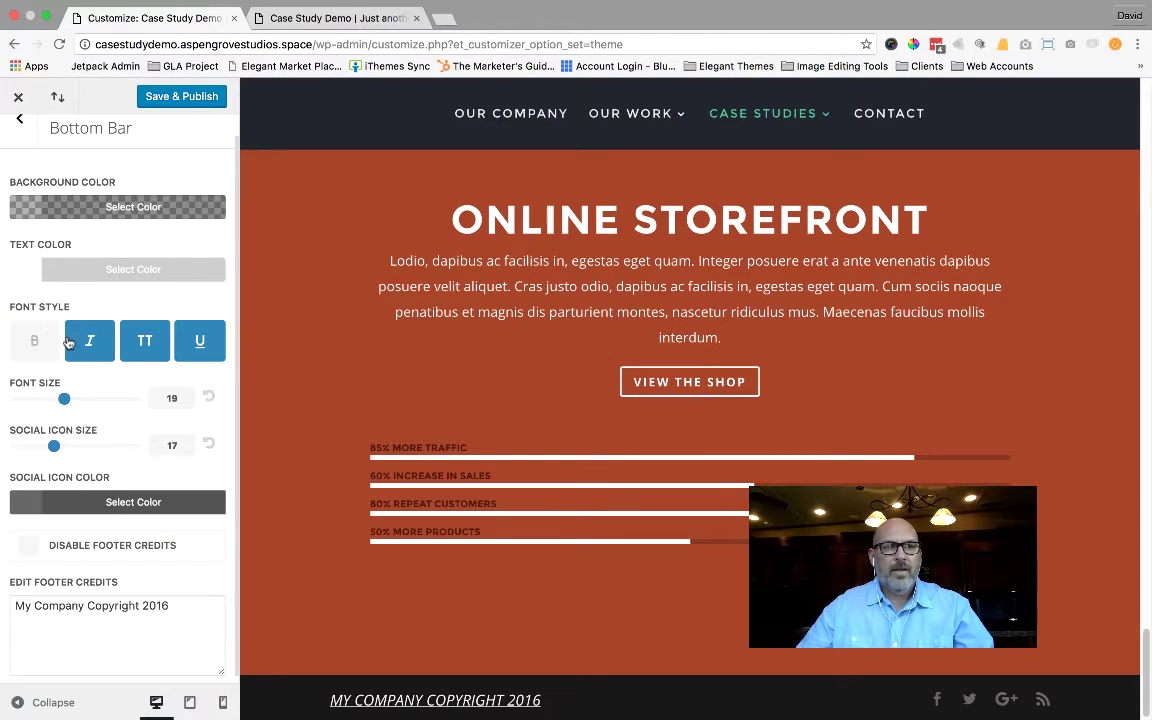
click(89, 341)
click(166, 345)
click(199, 341)
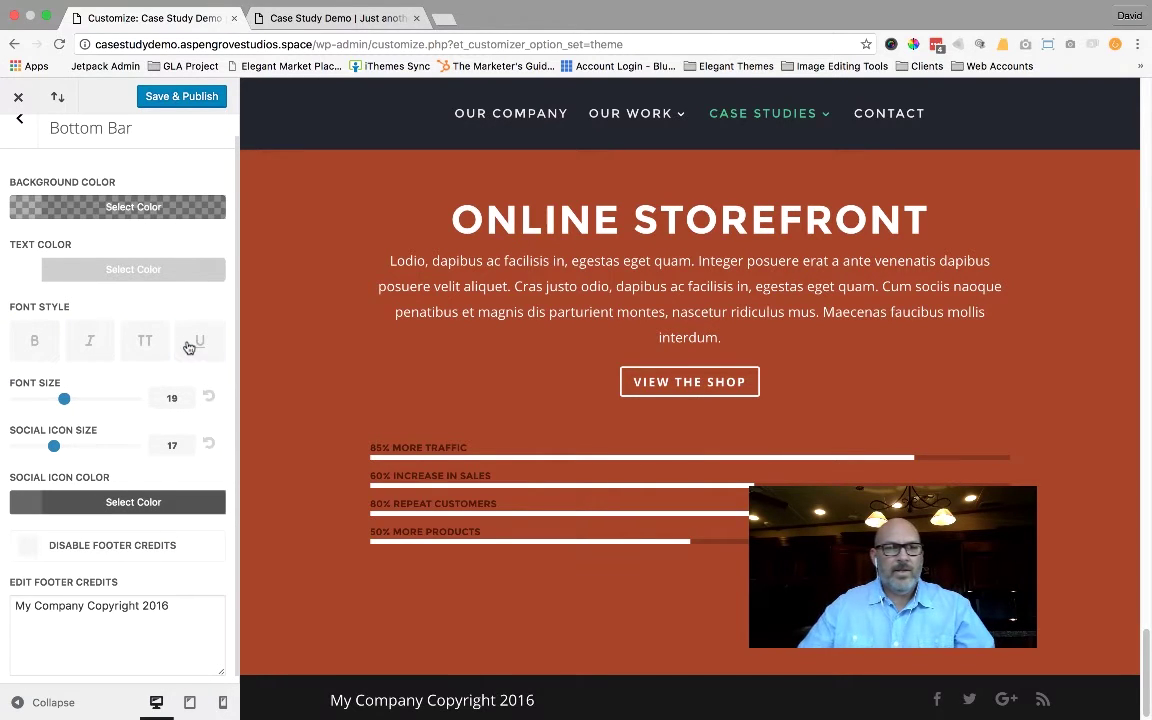
click(209, 396)
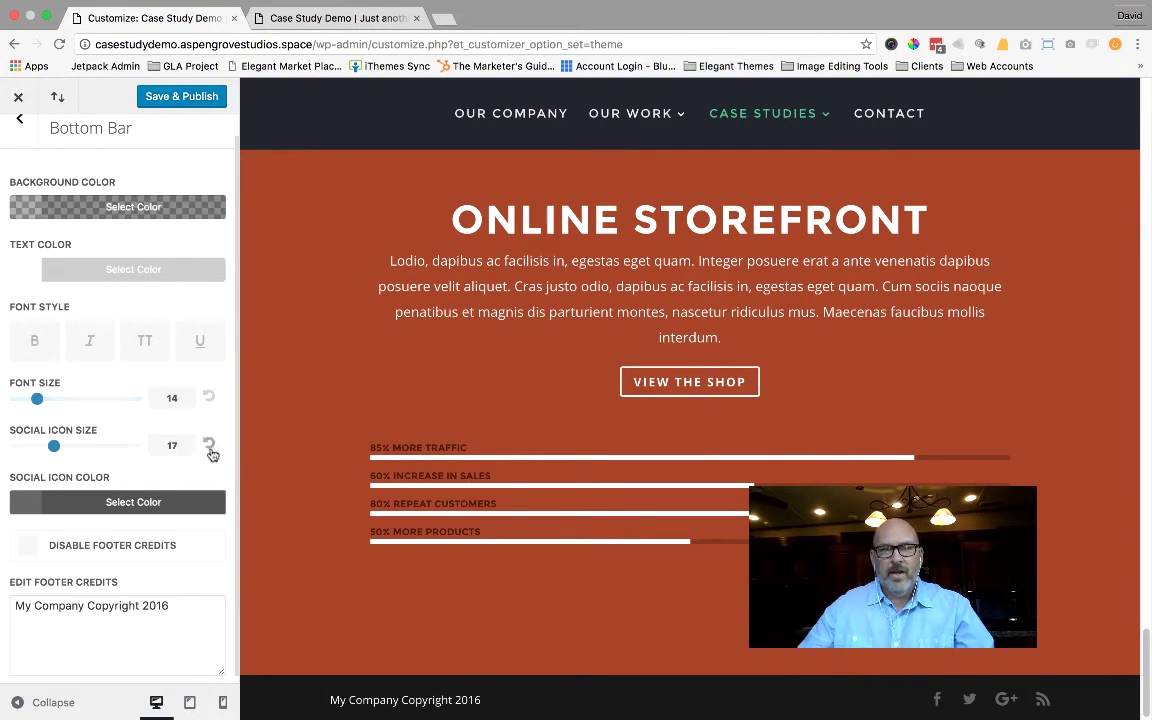
click(209, 445)
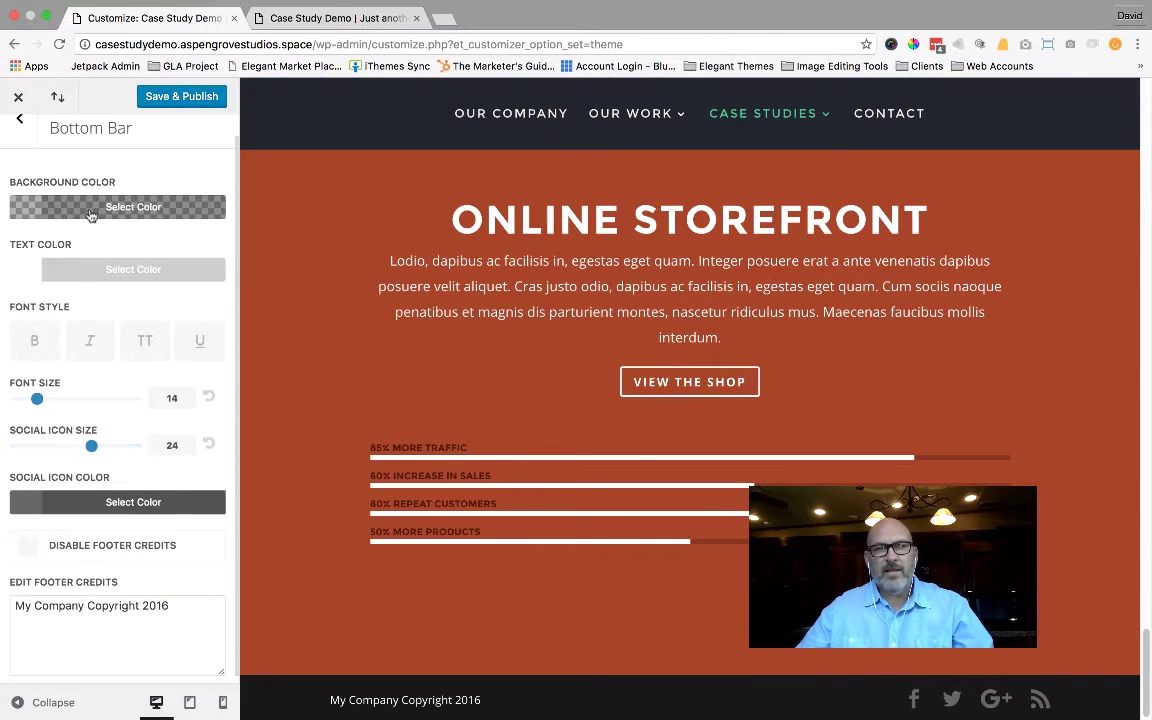
Reapply the default colors to the bottom bar's background and social icons.
click(84, 204)
click(168, 237)
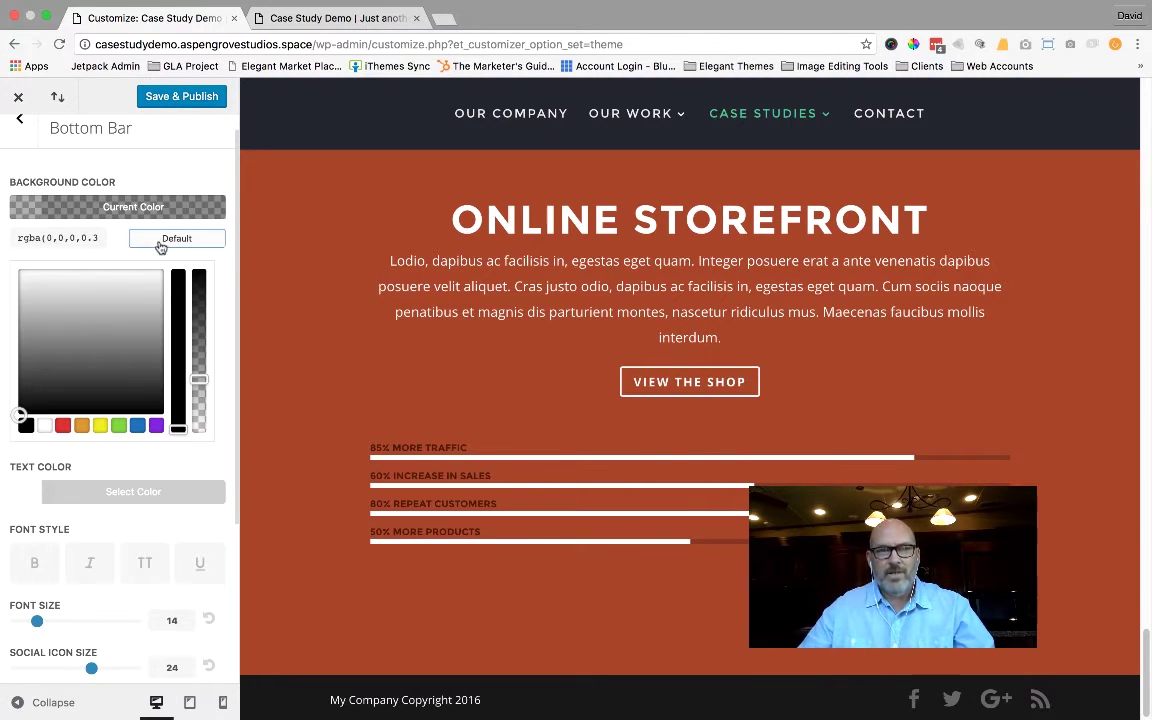
scroll(175, 476, down, 4)
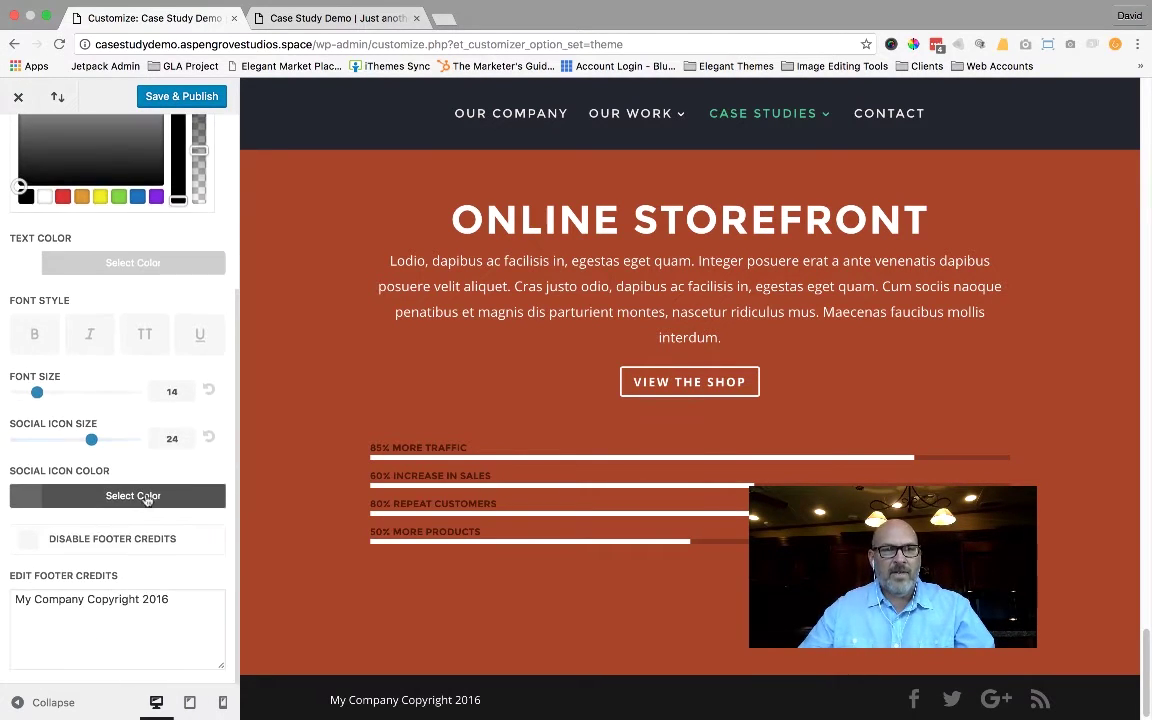
click(47, 505)
click(178, 304)
Clear the footer credits text and reset the bottom bar's text color to its default, saving and publishing the changes.
triple_click(78, 600)
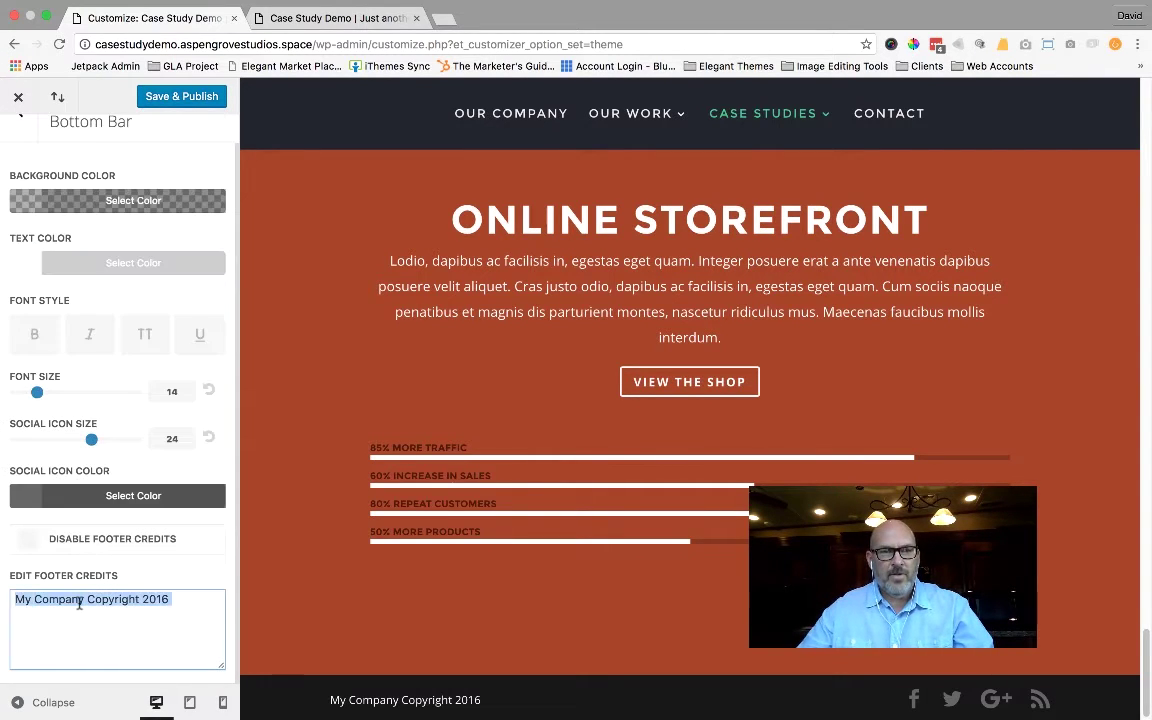
key(BackSpace)
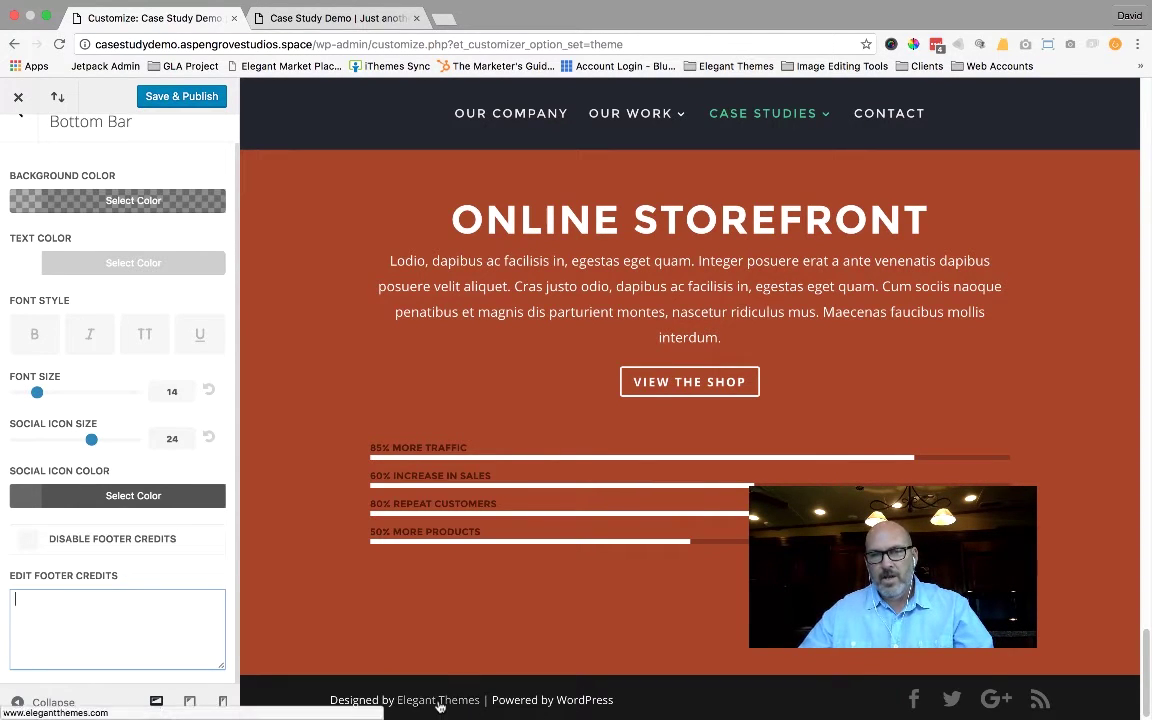
click(26, 263)
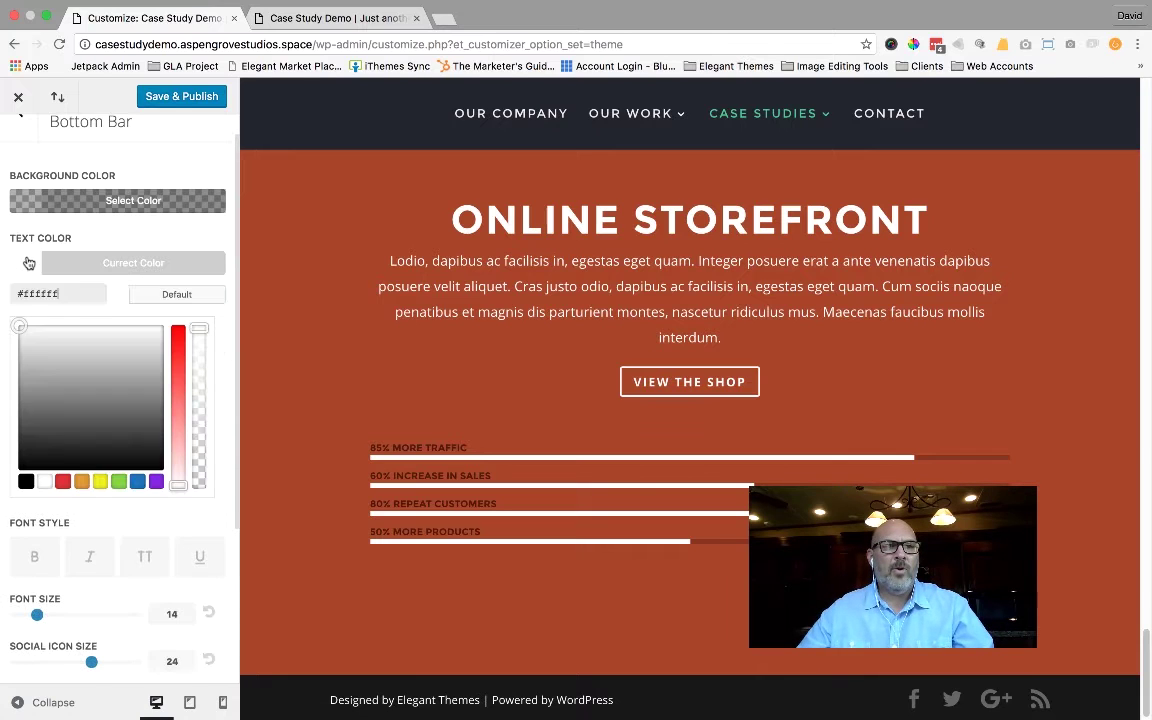
click(165, 294)
click(168, 238)
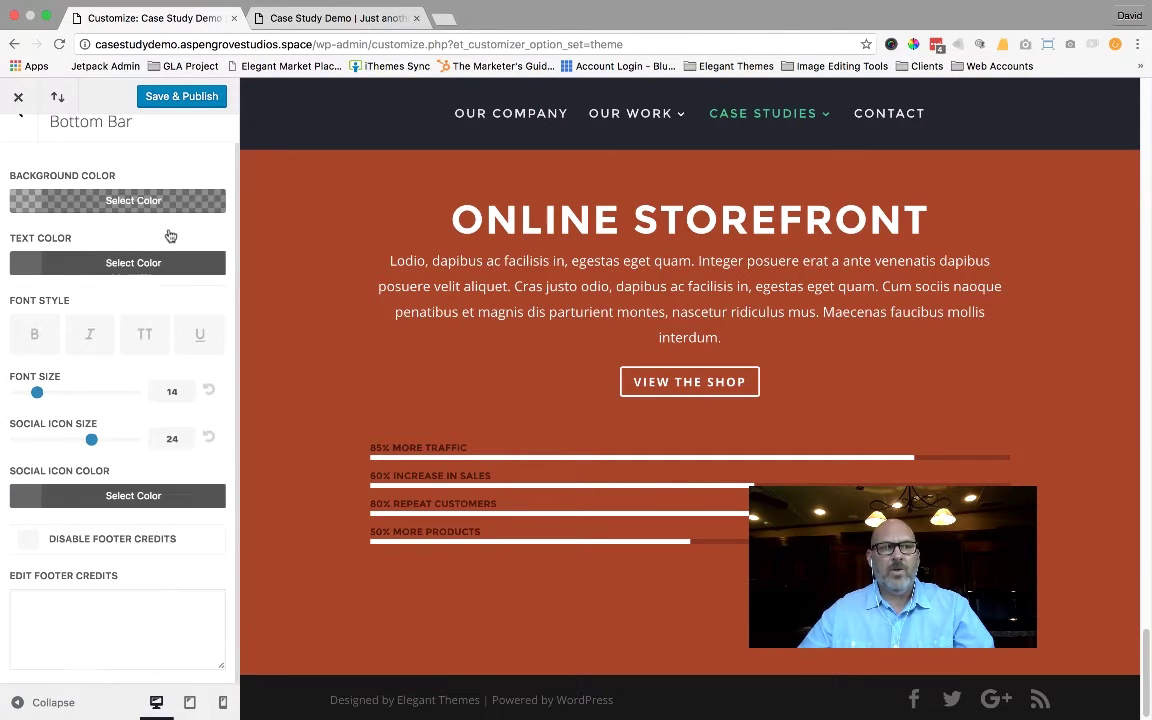
click(175, 97)
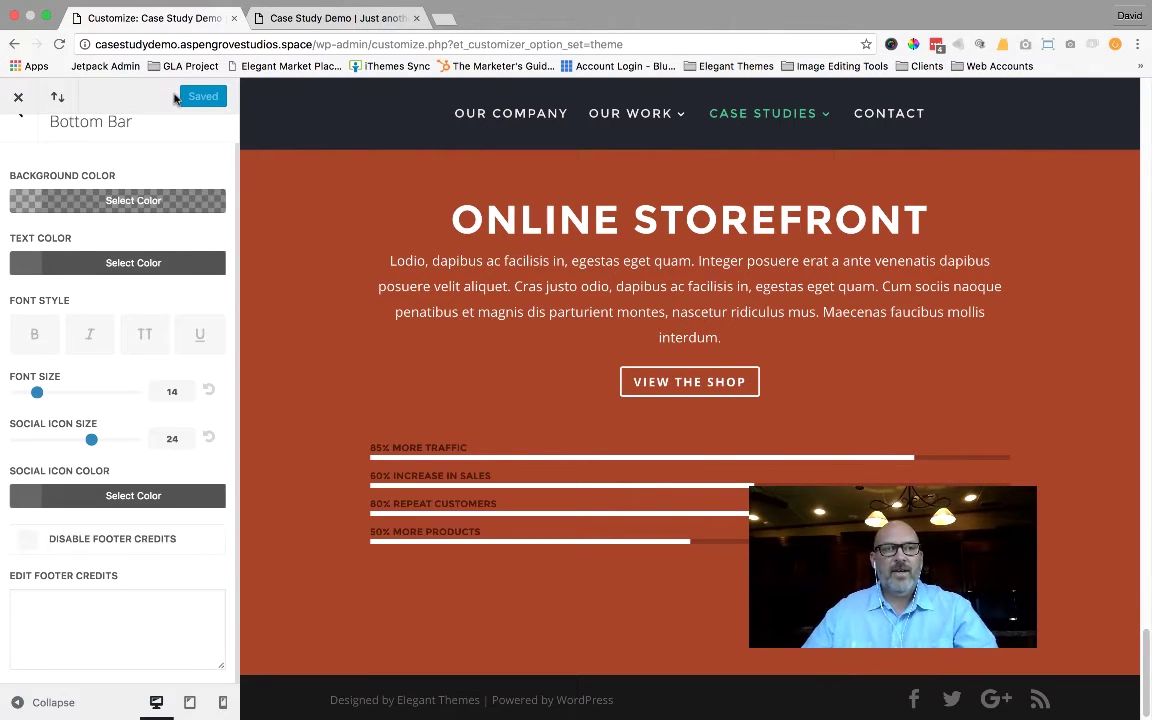
Leave the customizer, activate the Aspen Footer Editor plugin and open its editor page to look through the available shortcodes.
click(19, 96)
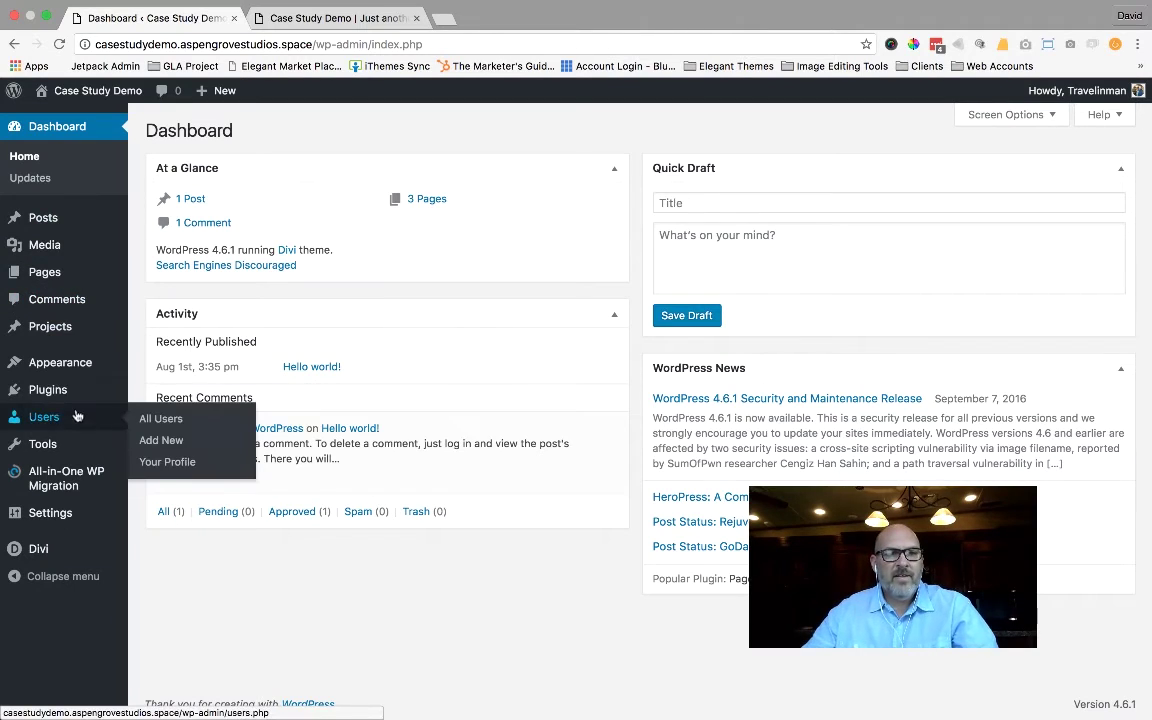
click(62, 397)
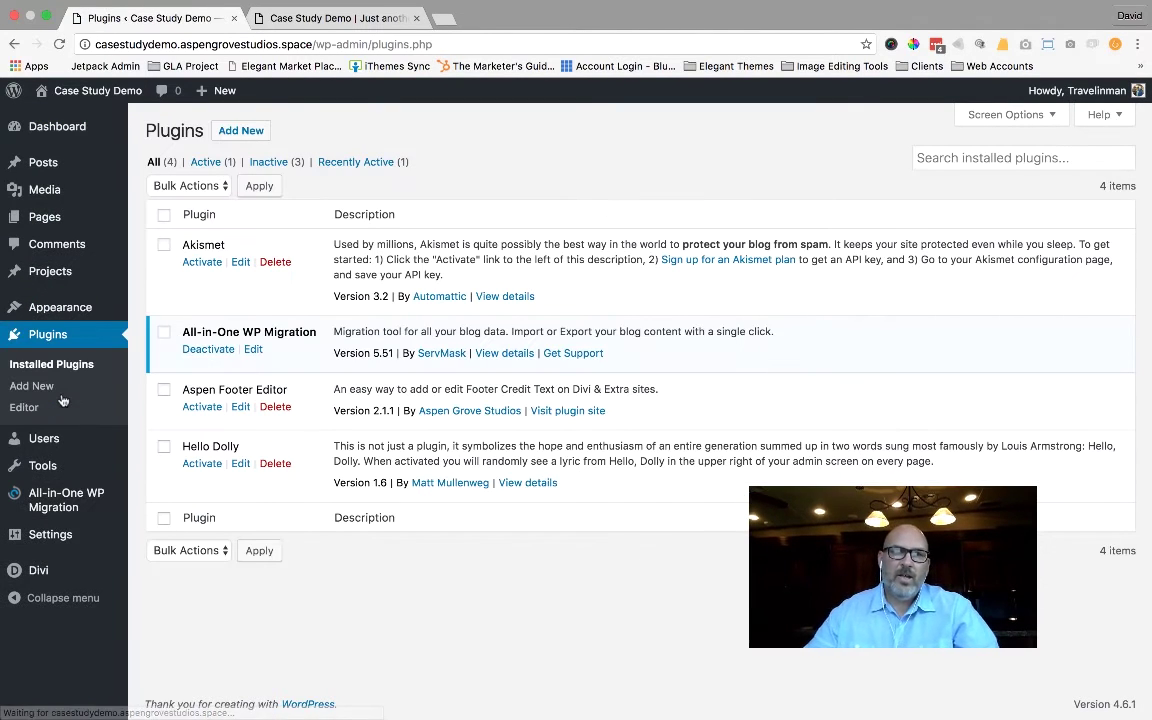
click(202, 408)
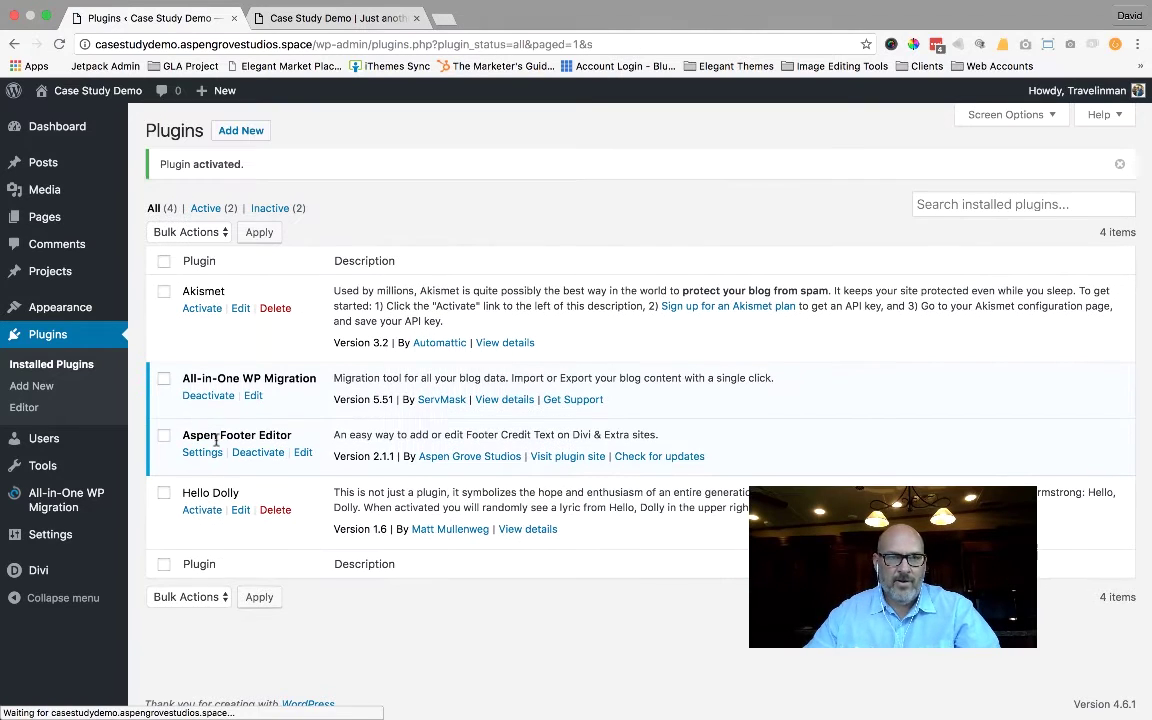
mouse_move(40, 569)
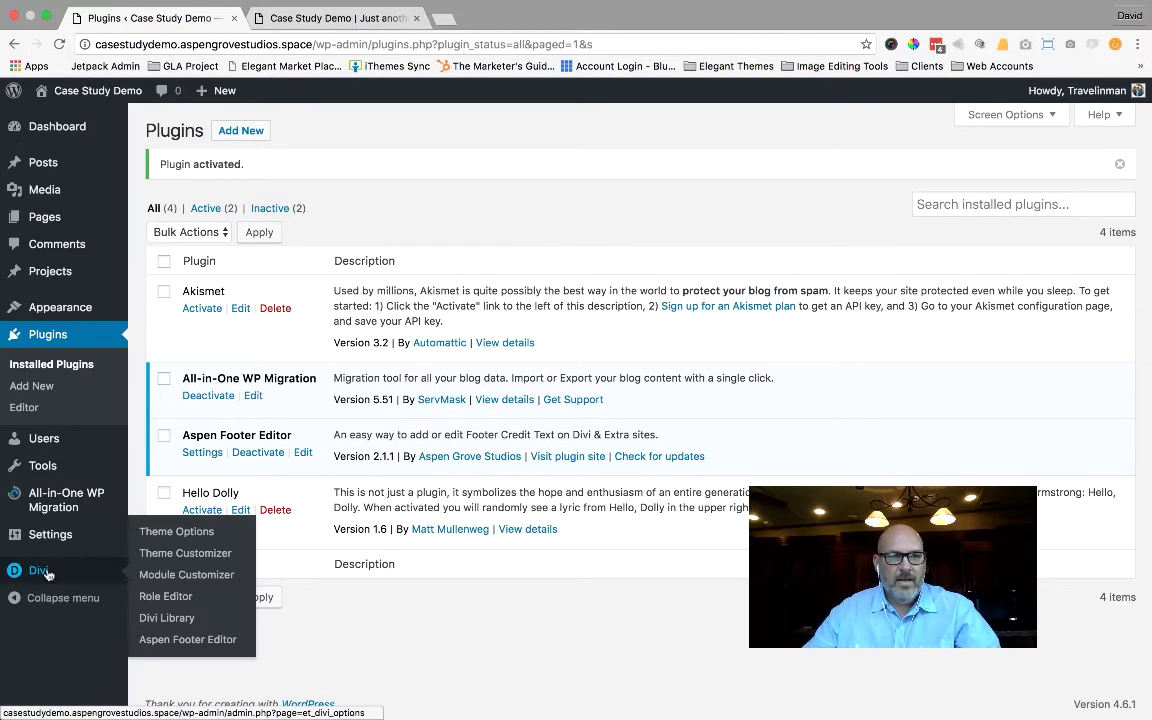
click(167, 640)
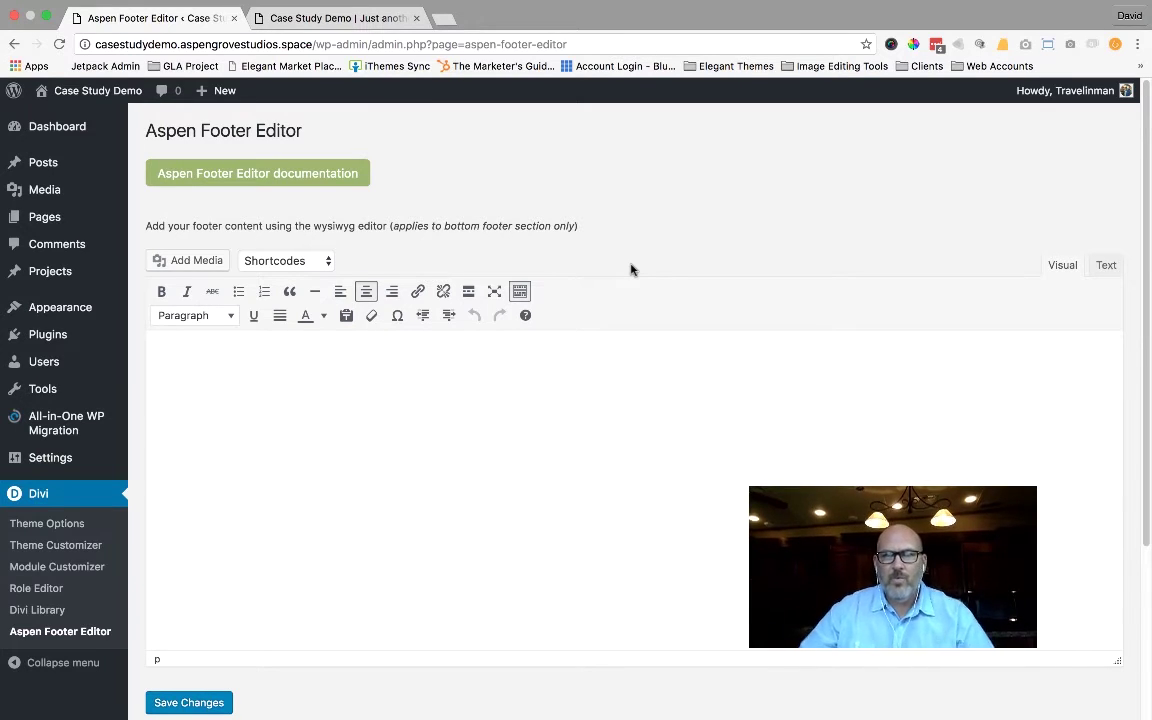
click(325, 266)
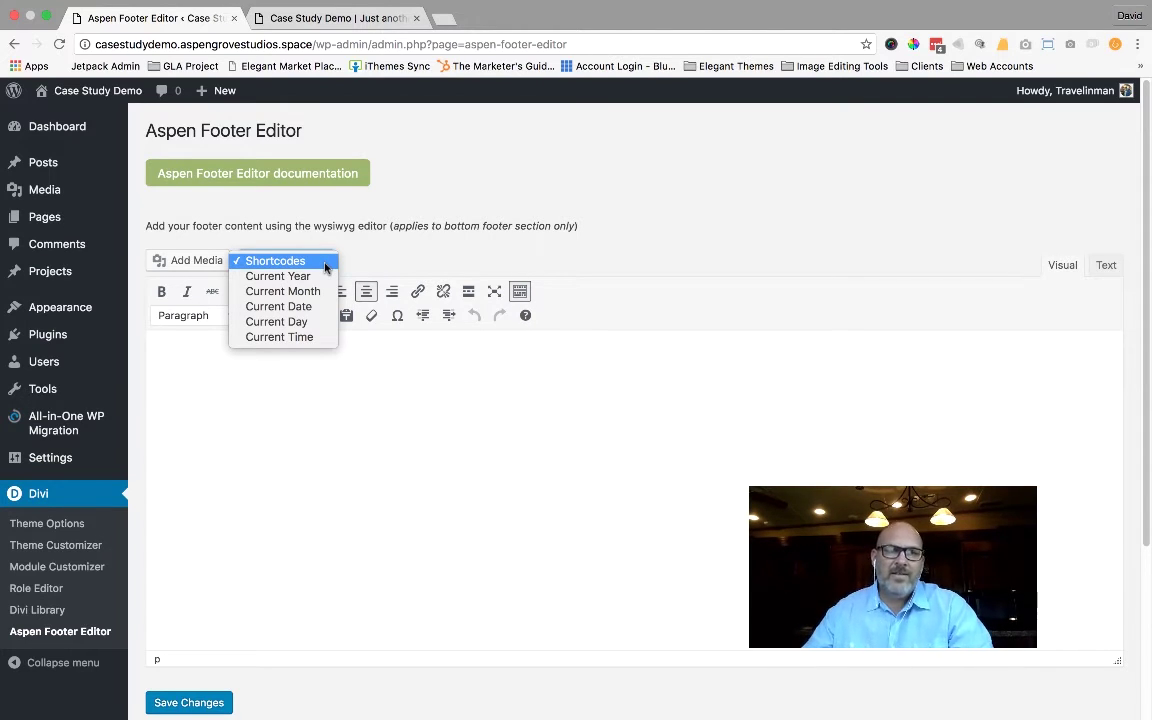
click(479, 256)
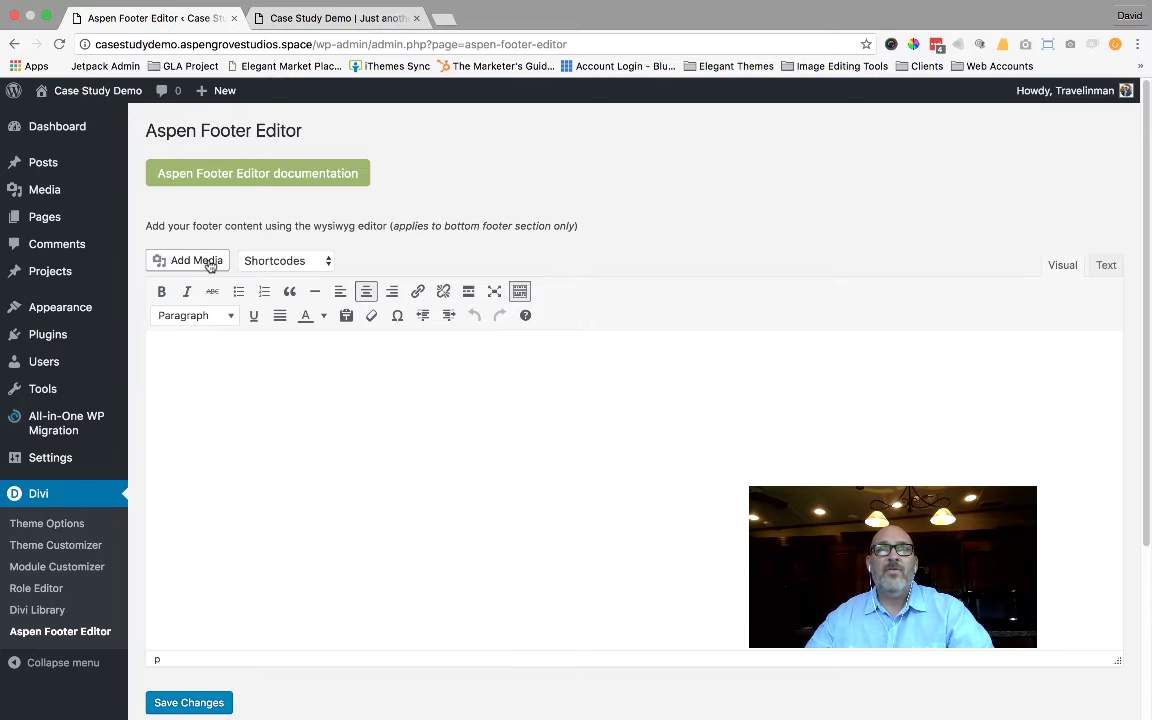
Insert the centered line "© 2015 - [year] Acme Inc. | Designed by Aspen Grove Studios, LLC" as footer content and color it black.
click(383, 376)
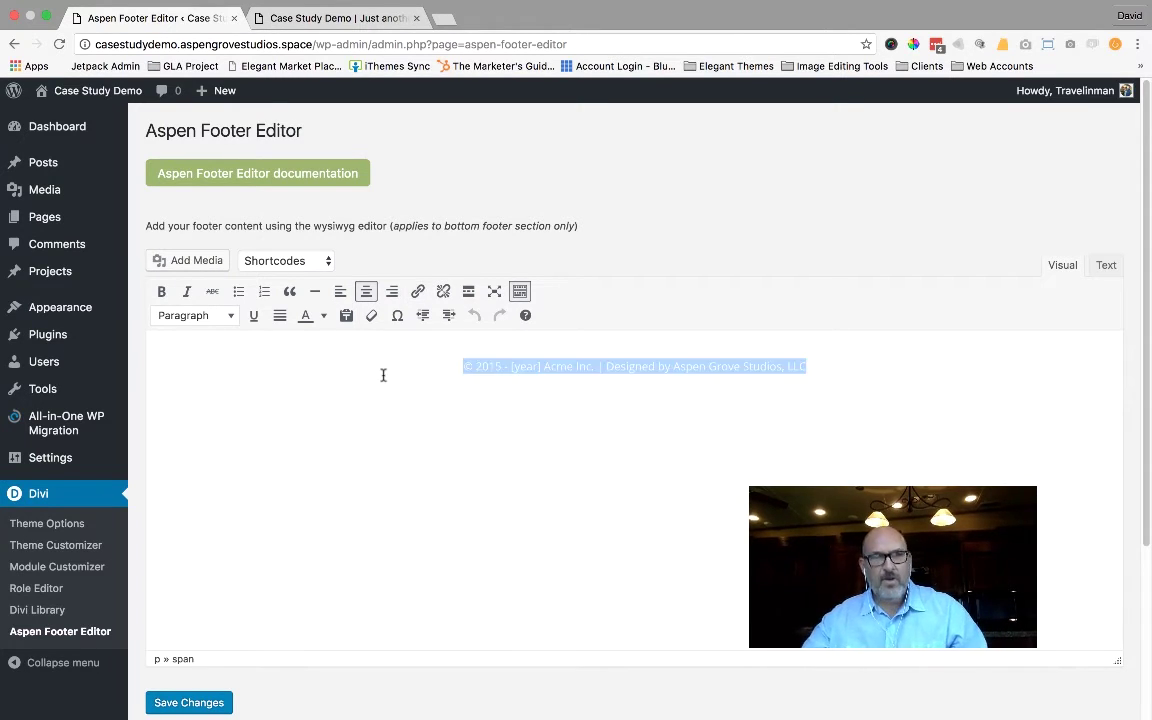
click(323, 316)
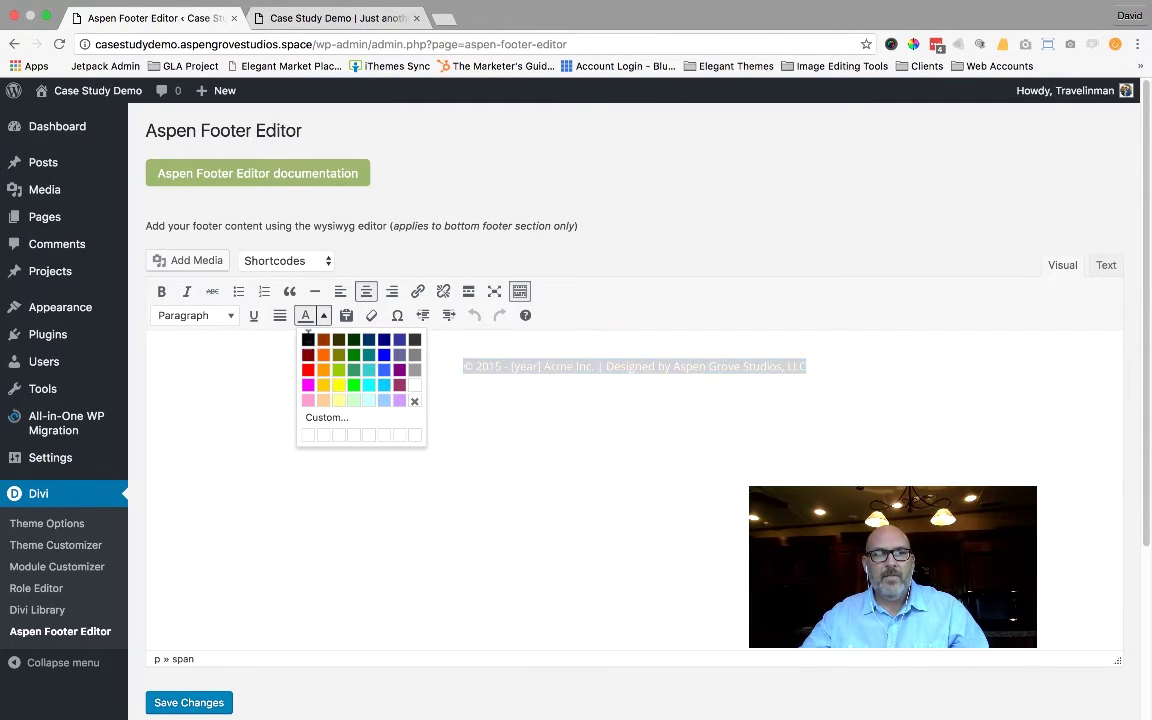
click(308, 339)
click(455, 453)
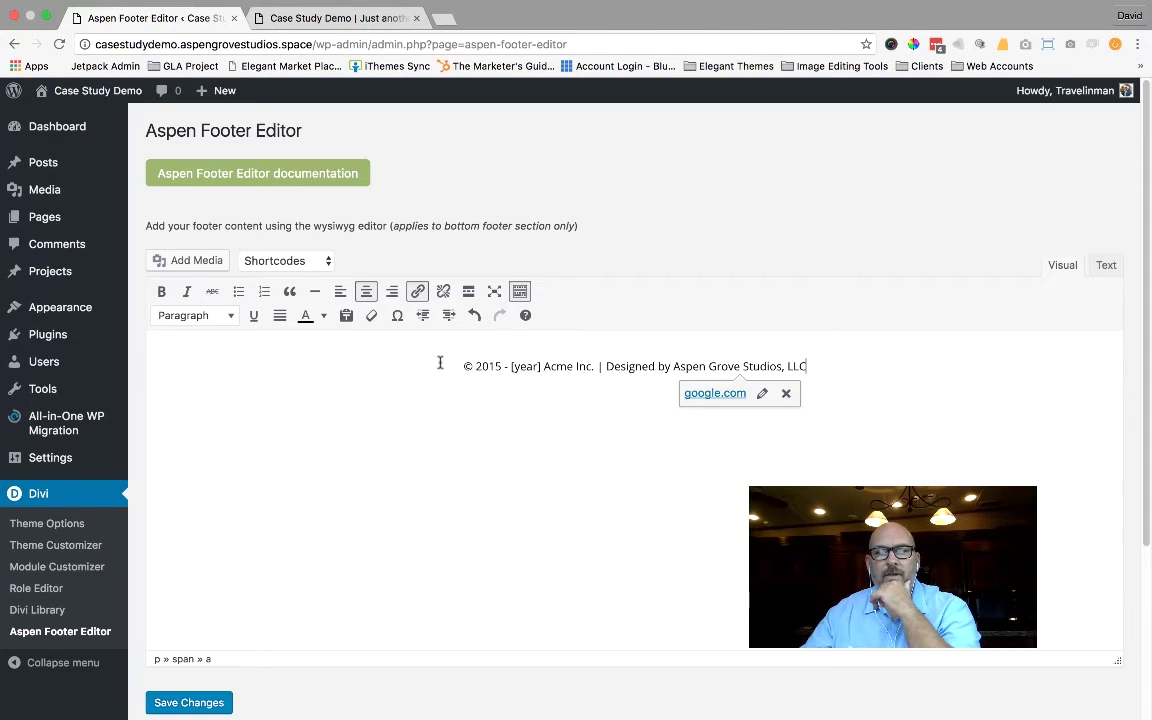
Look through the editor's special characters and date shortcodes without inserting any.
click(398, 318)
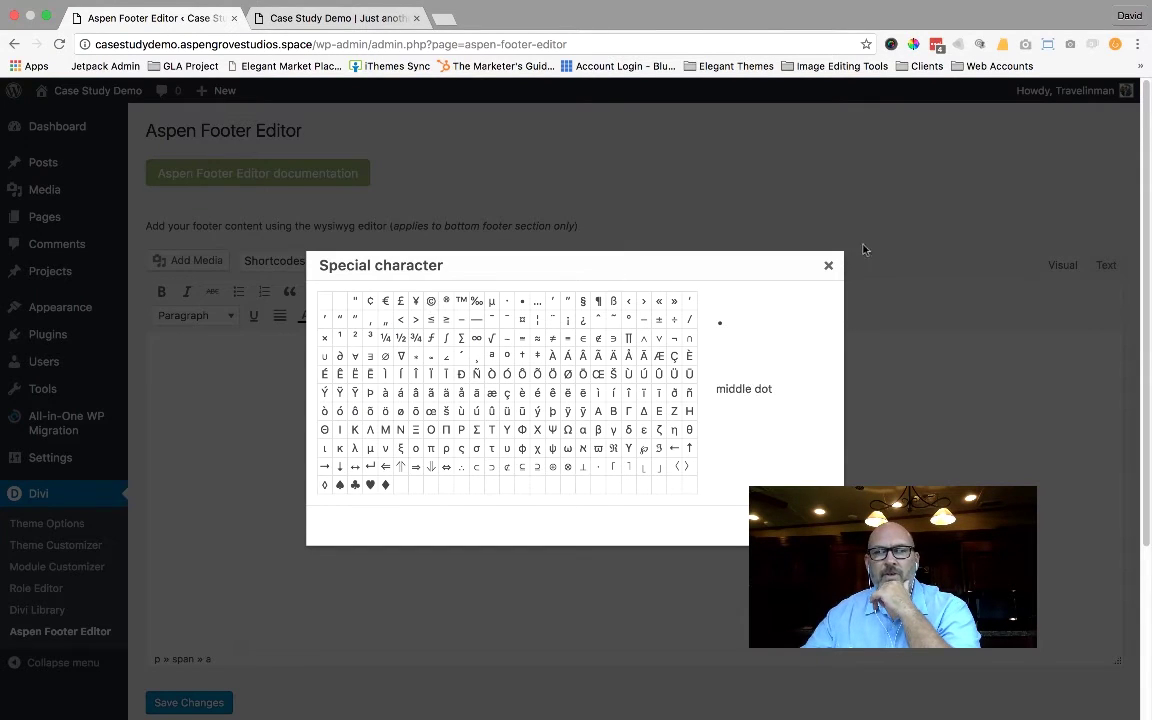
click(829, 266)
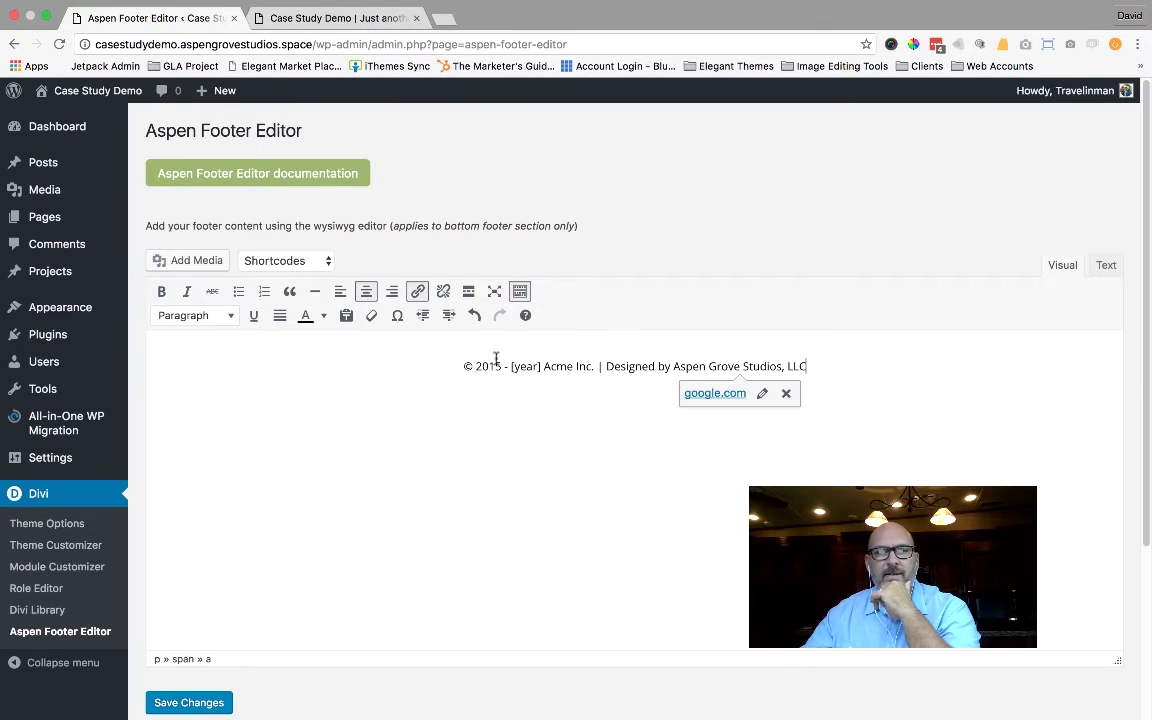
click(320, 264)
click(584, 257)
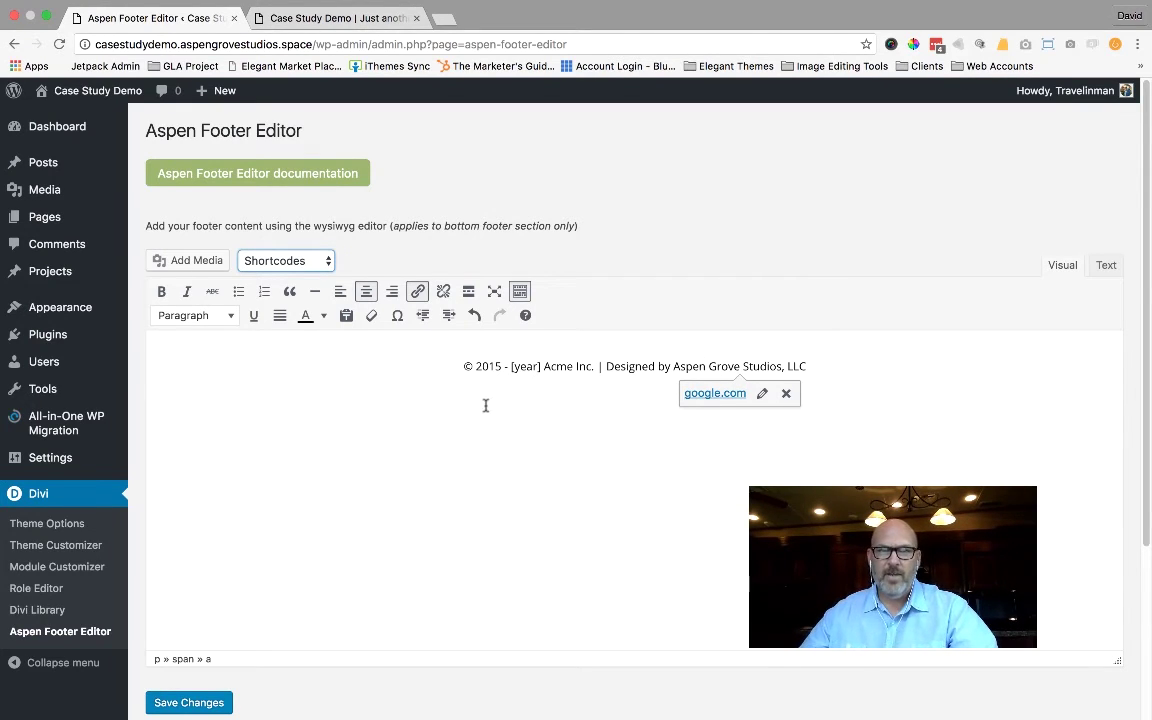
Save the new footer content and check the footer on the live Case Study Demo page.
click(187, 704)
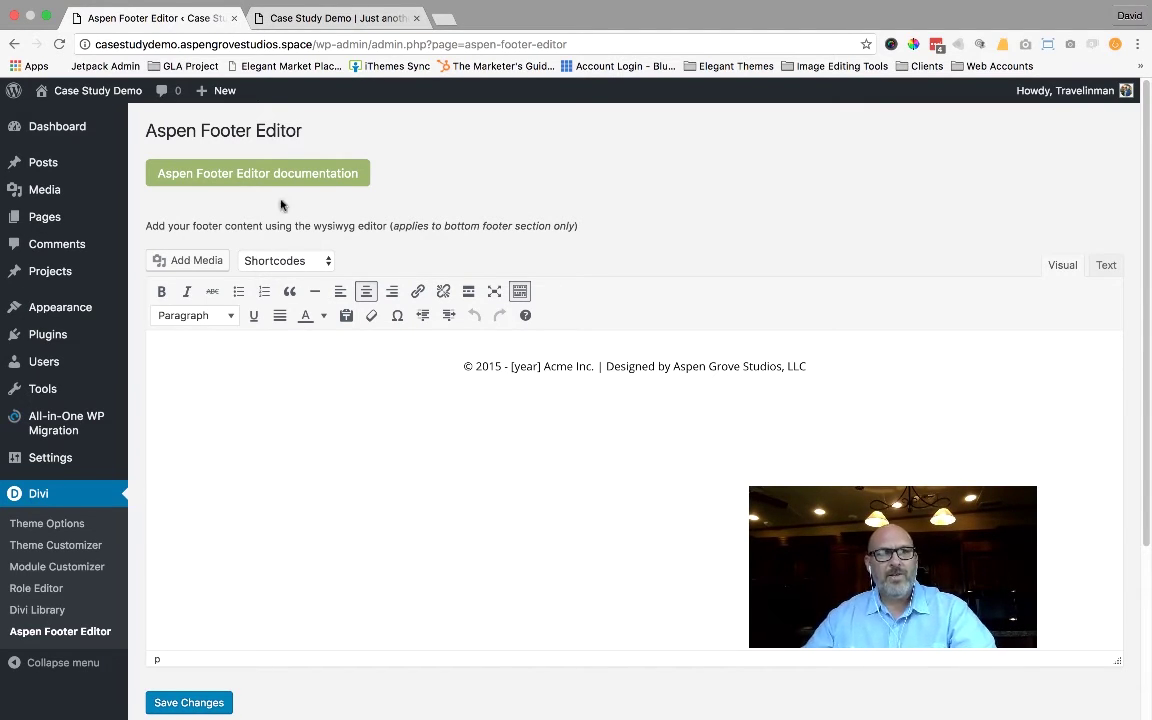
click(300, 18)
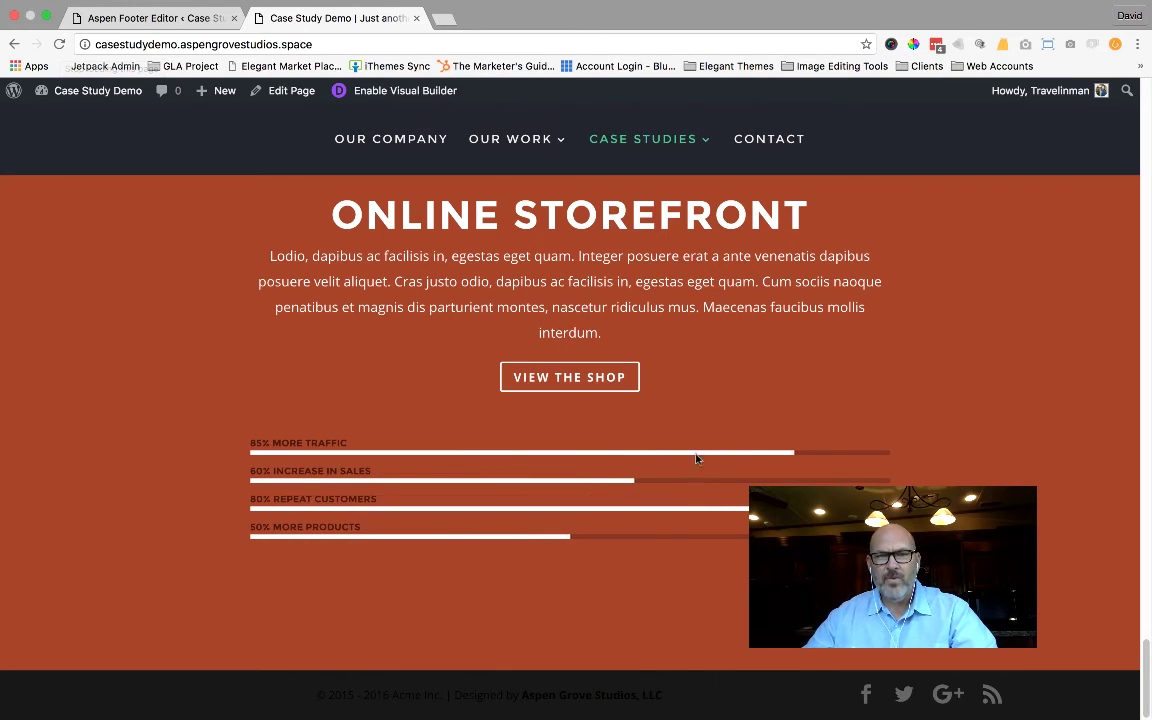
Return to the Aspen Footer Editor and change the whole credit line's text color to white.
click(193, 18)
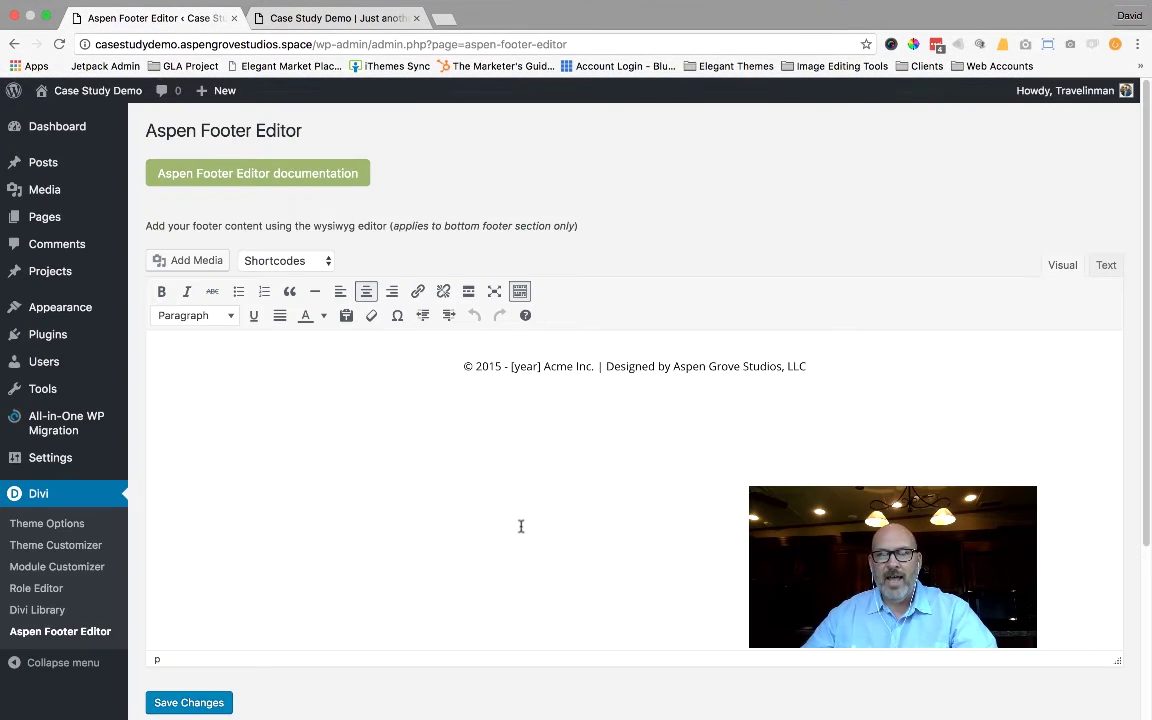
drag(465, 366, 859, 362)
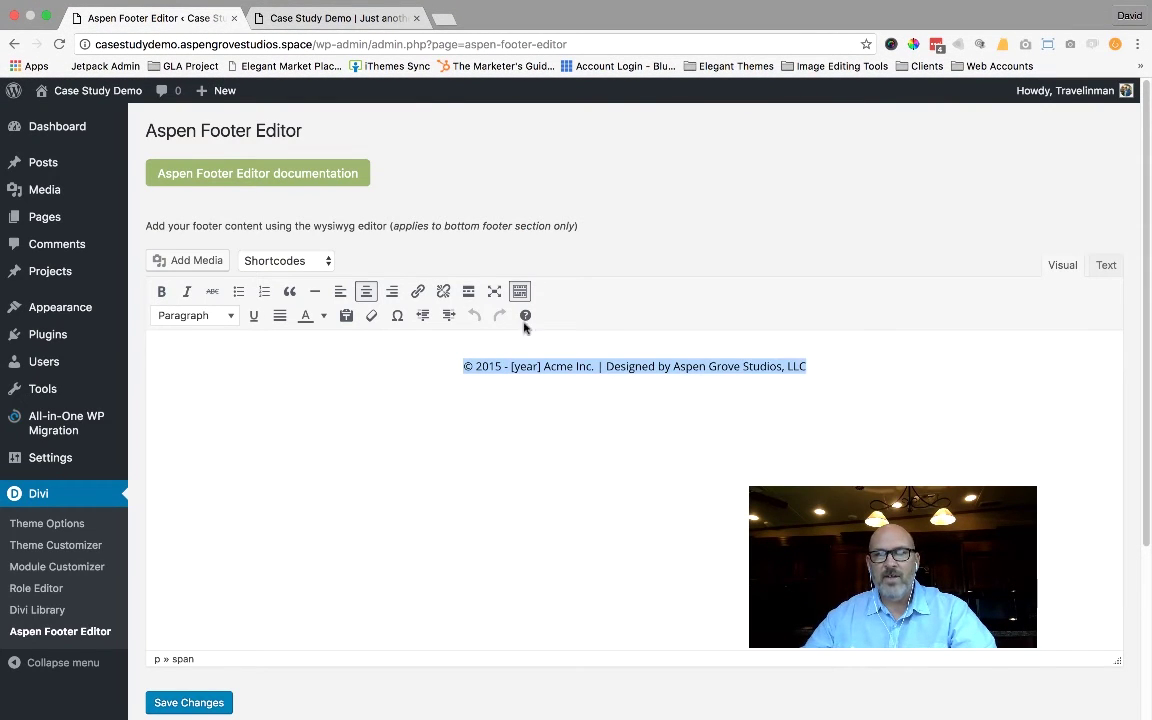
click(324, 316)
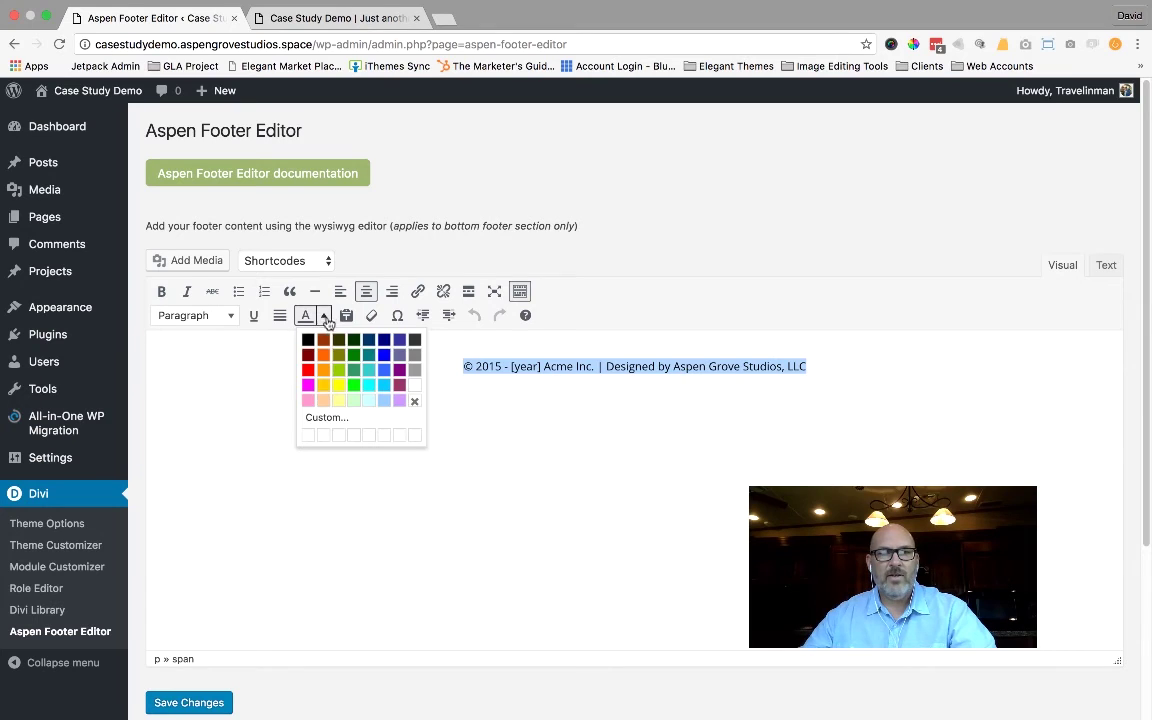
click(414, 387)
Save the recolored footer content and reload the live Case Study Demo page.
click(188, 704)
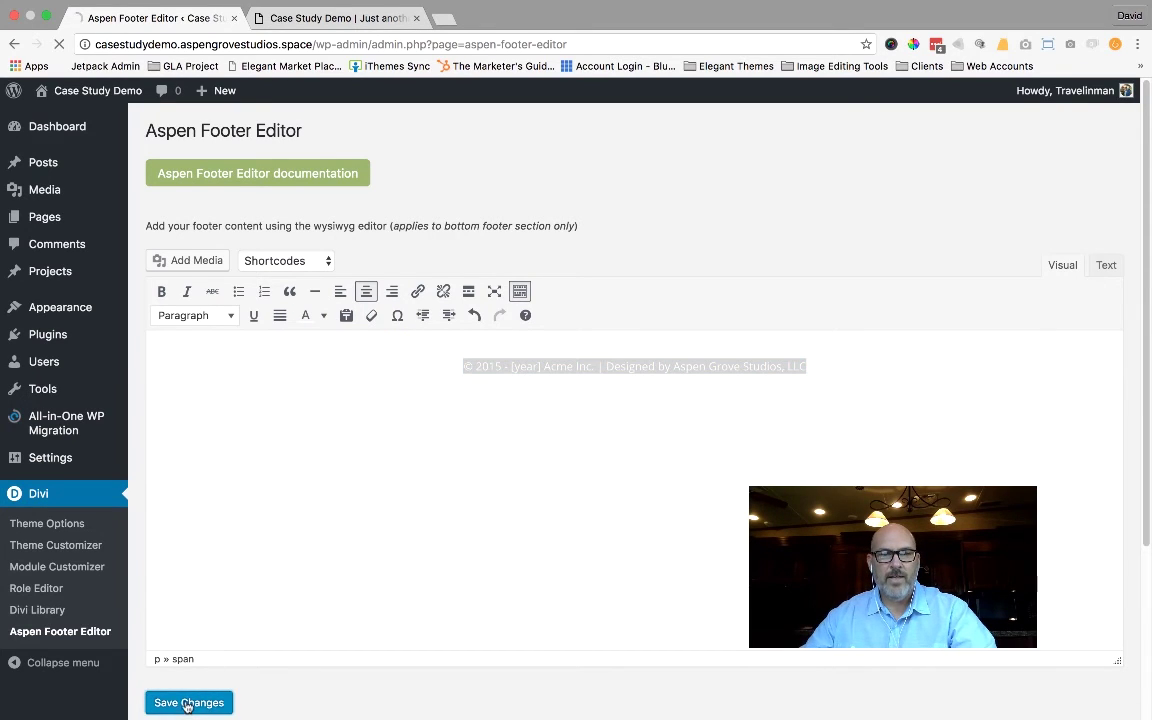
click(310, 17)
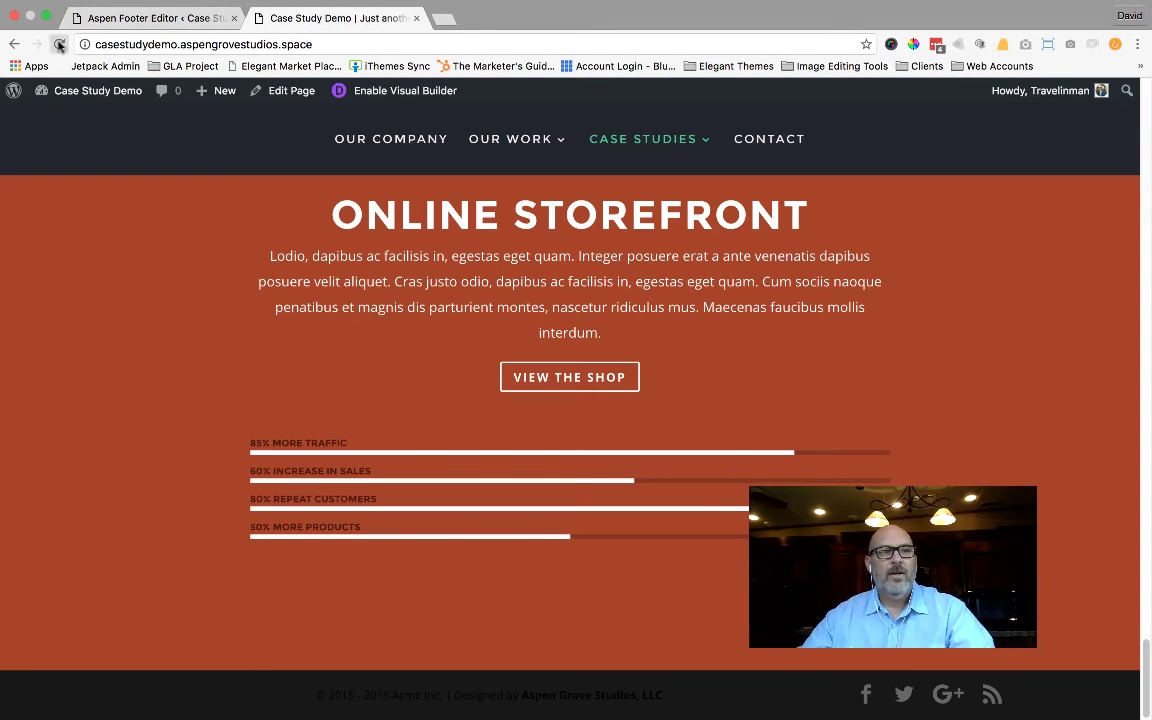
click(59, 44)
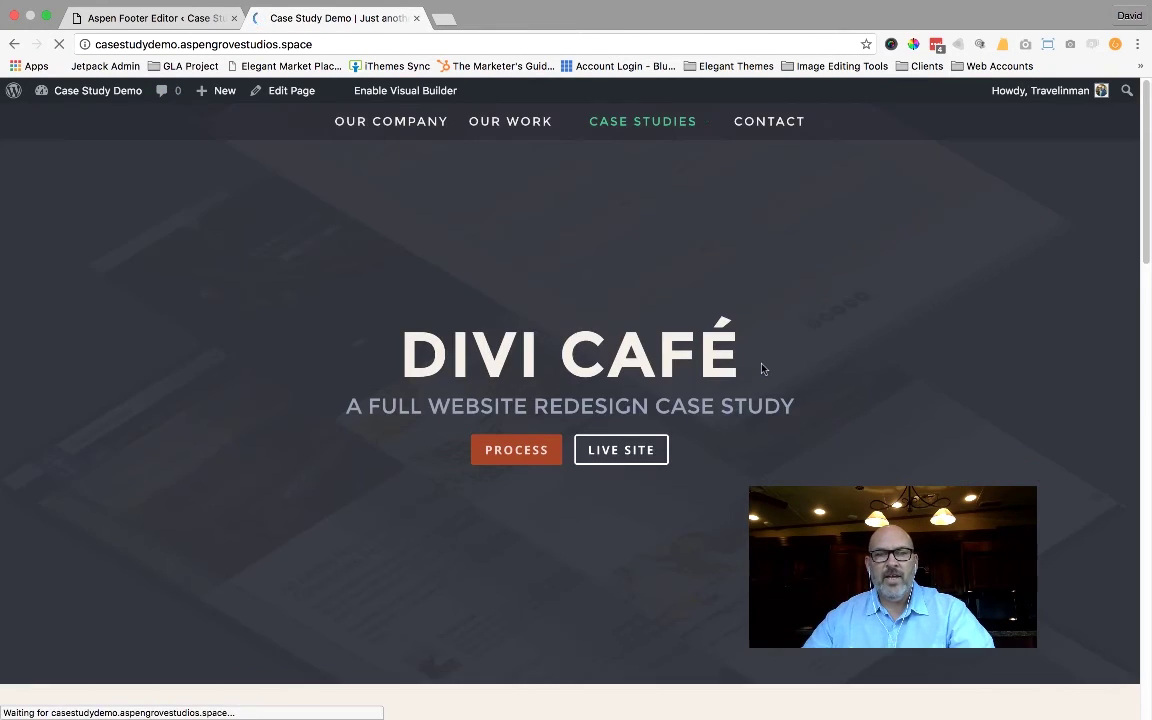